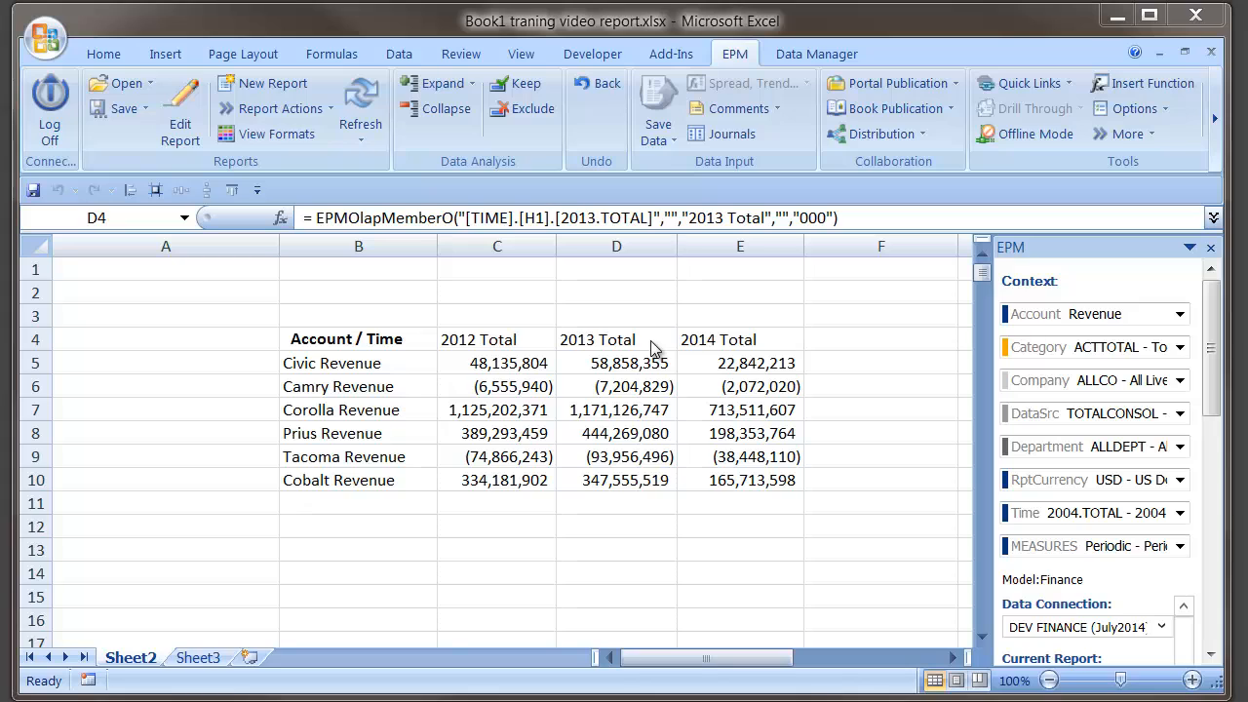
- Open the EPM Report Editor for the revenue report and go to its Filtering settings
left_click(180, 365)
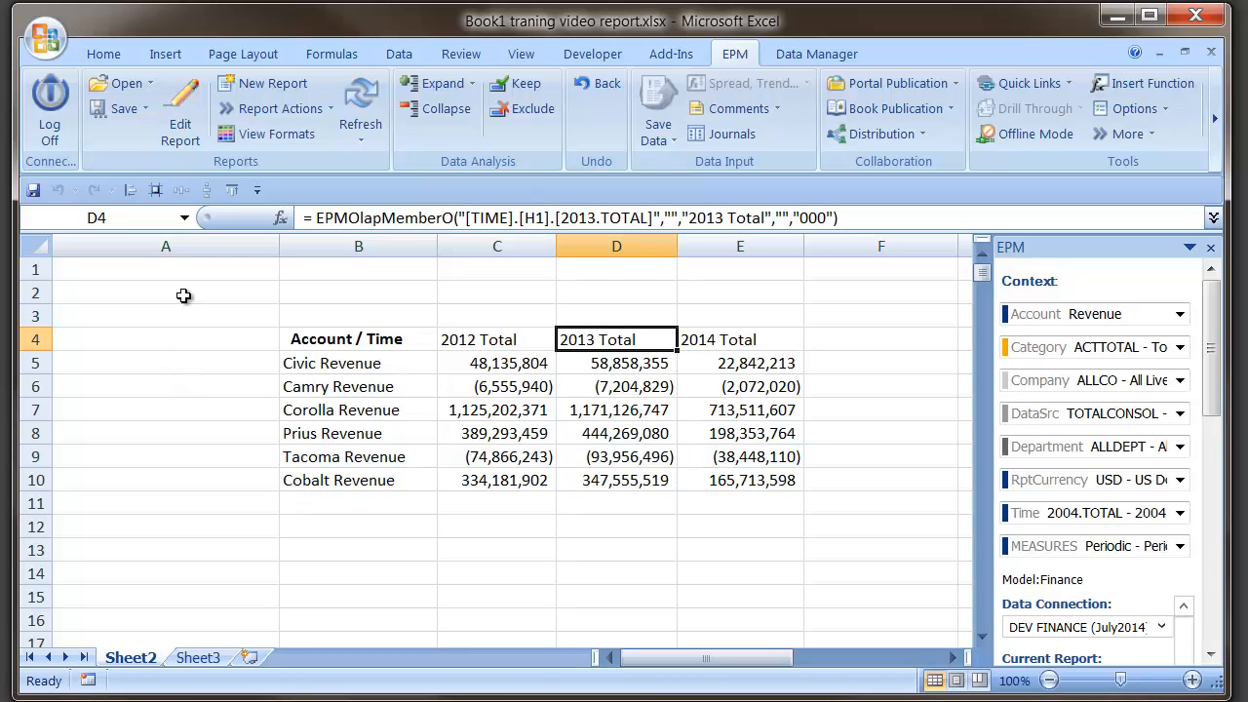
left_click(187, 82)
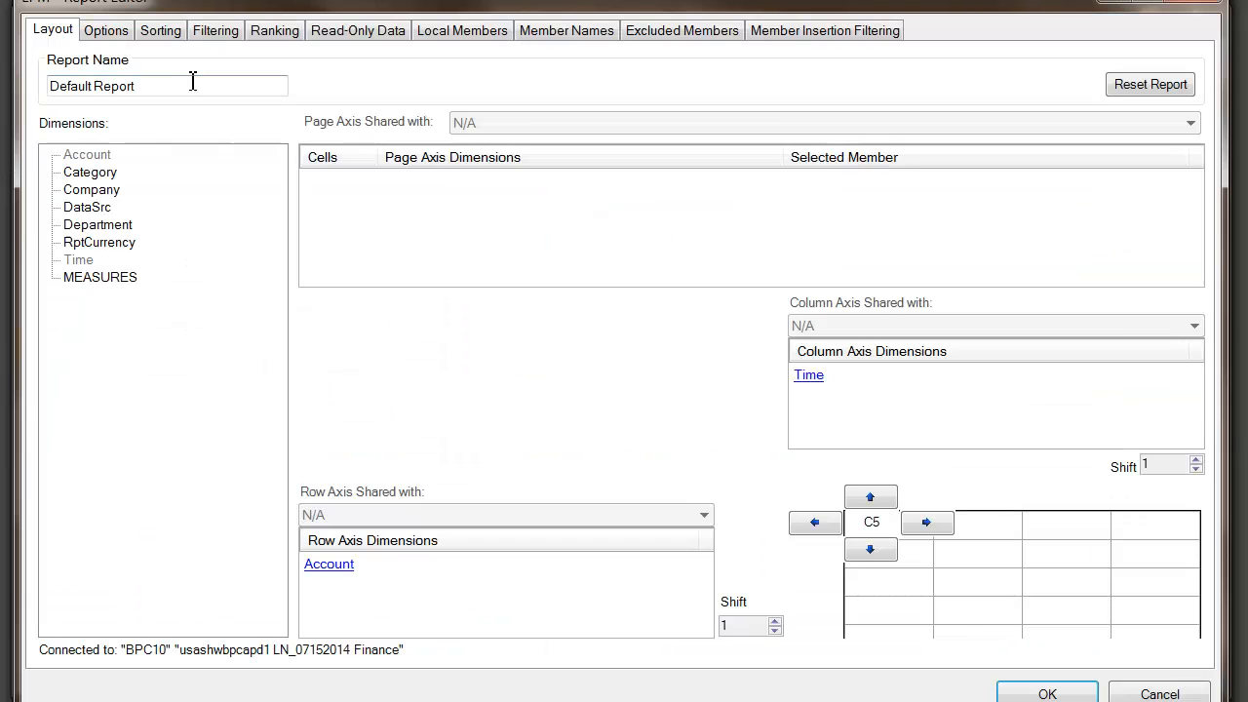
left_click(206, 32)
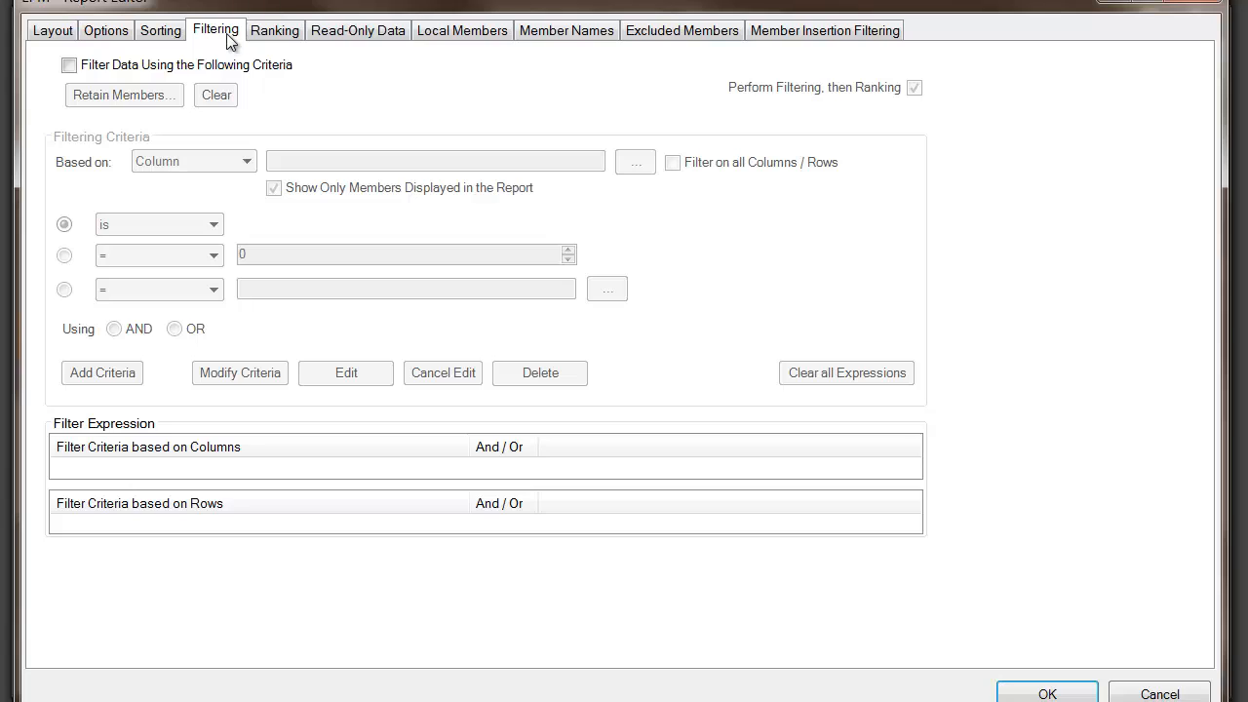
- Enable 'Filter Data Using the Following Criteria' and open the Retain Members list
left_click(68, 65)
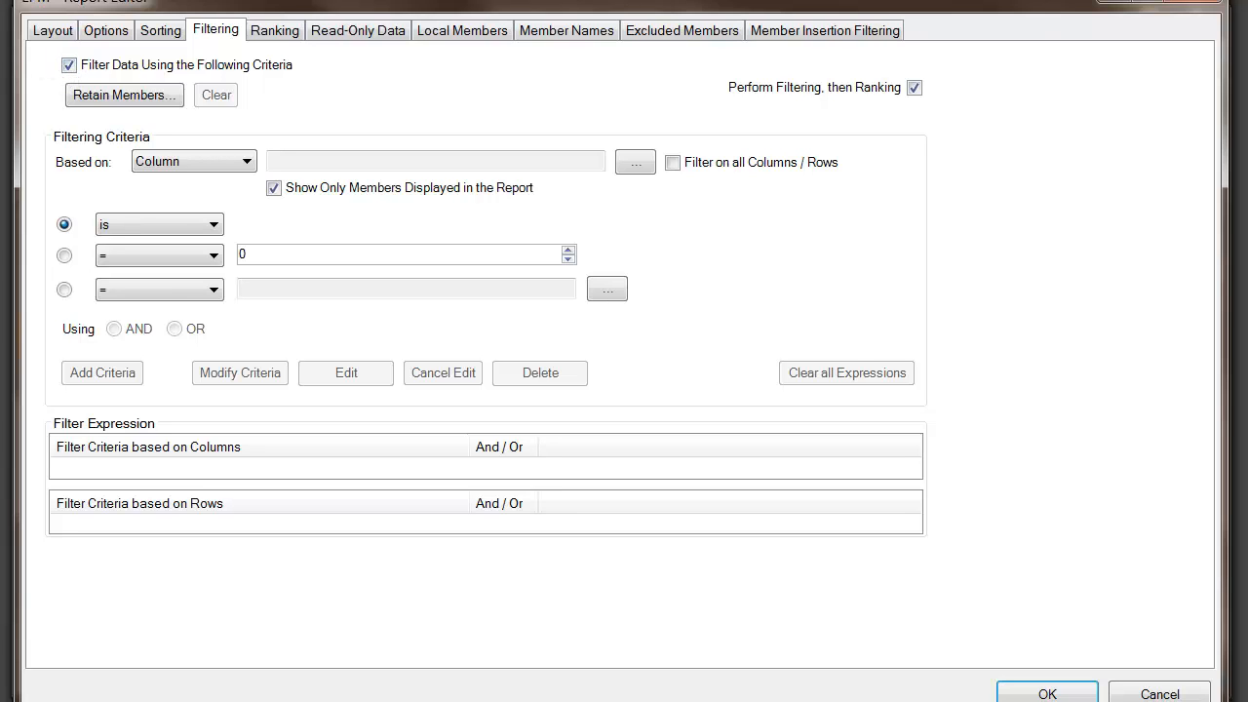
left_click(84, 97)
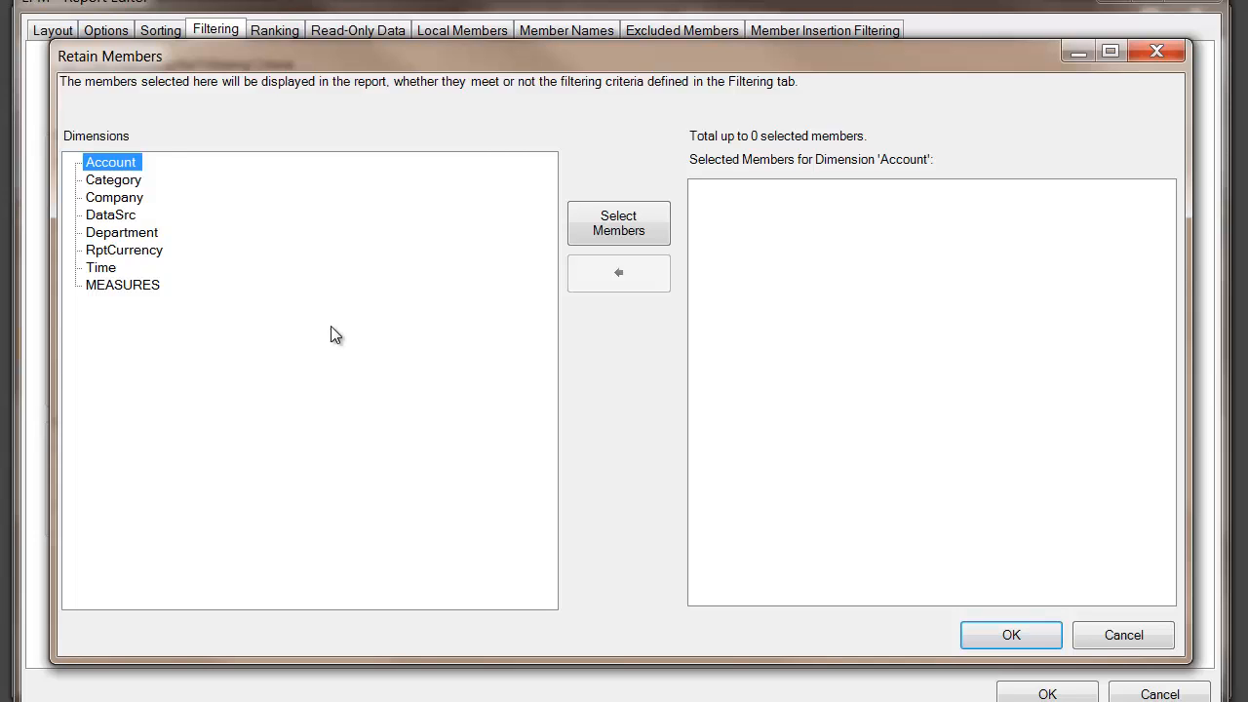
- Confirm the Retain Members dialog with no members selected
left_click(1025, 632)
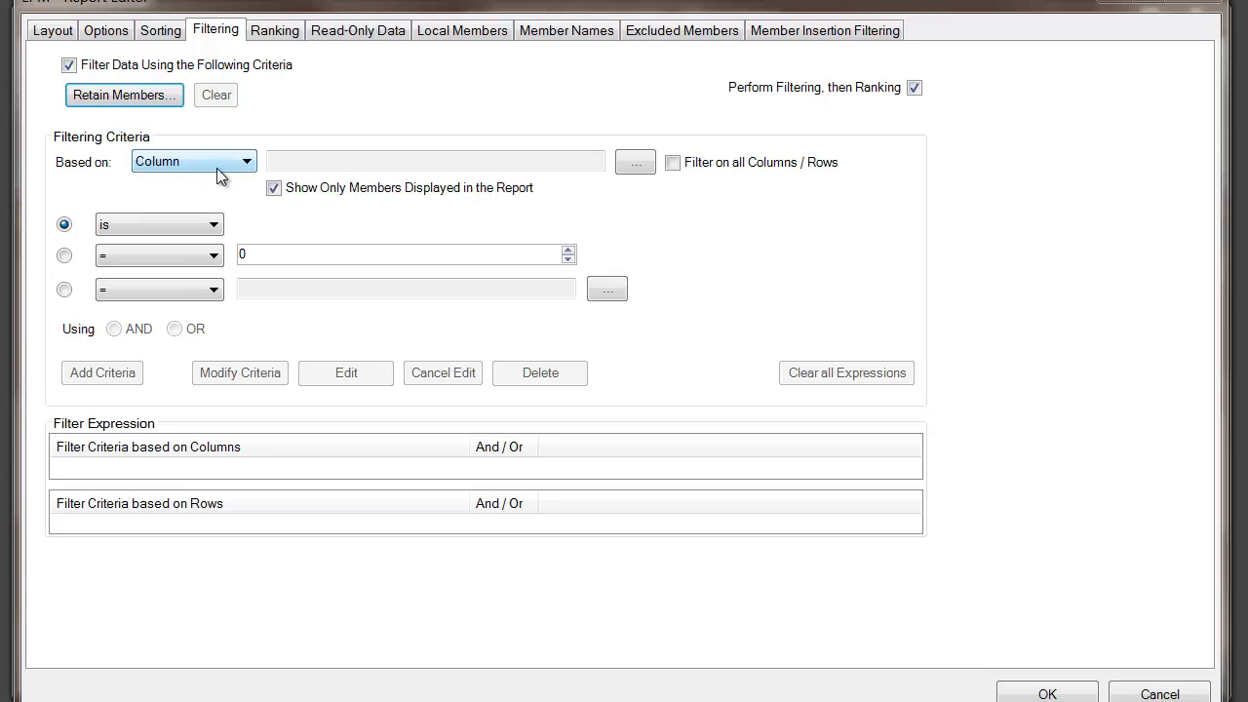
- Keep the filter based on a column and select the 2014 Total column
left_click(184, 162)
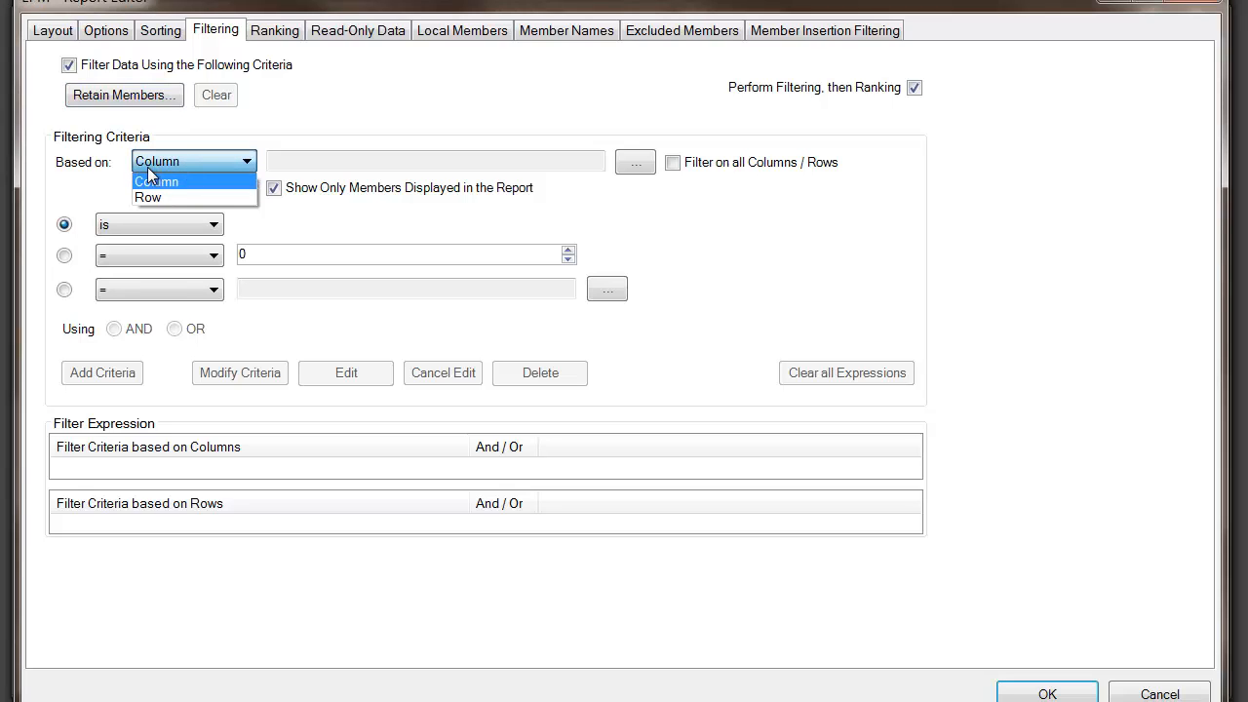
left_click(200, 186)
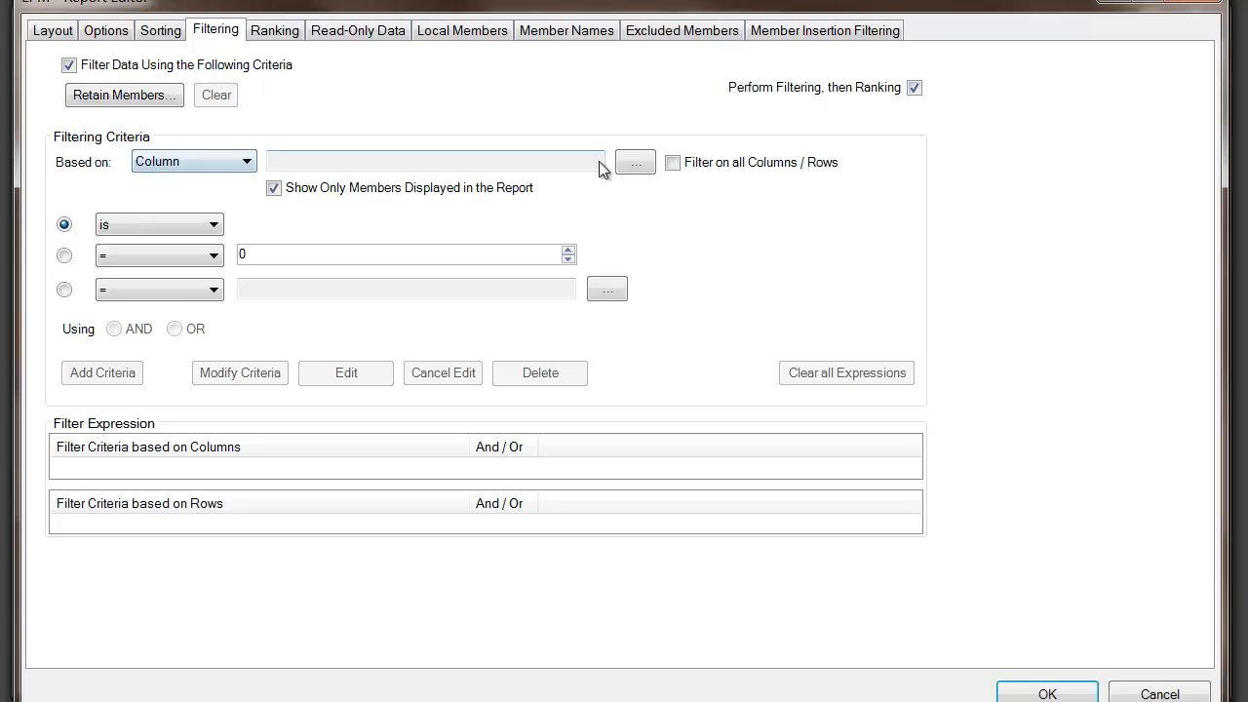
left_click(634, 164)
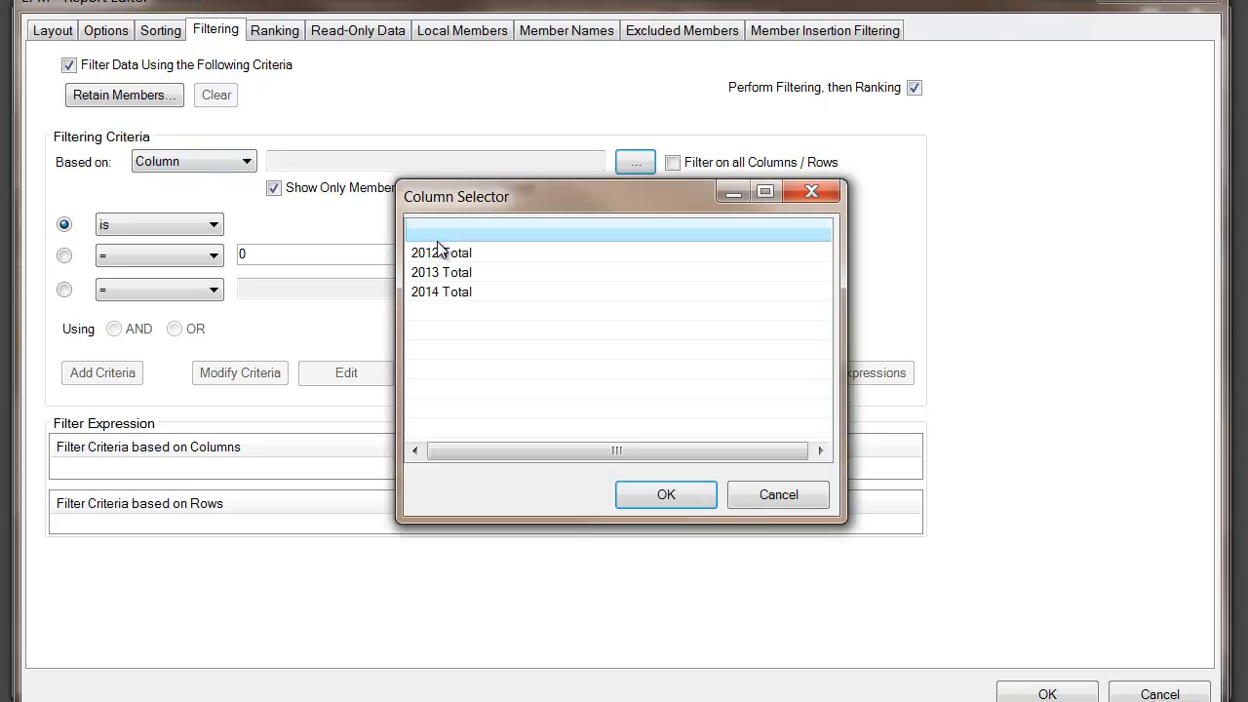
left_click(441, 292)
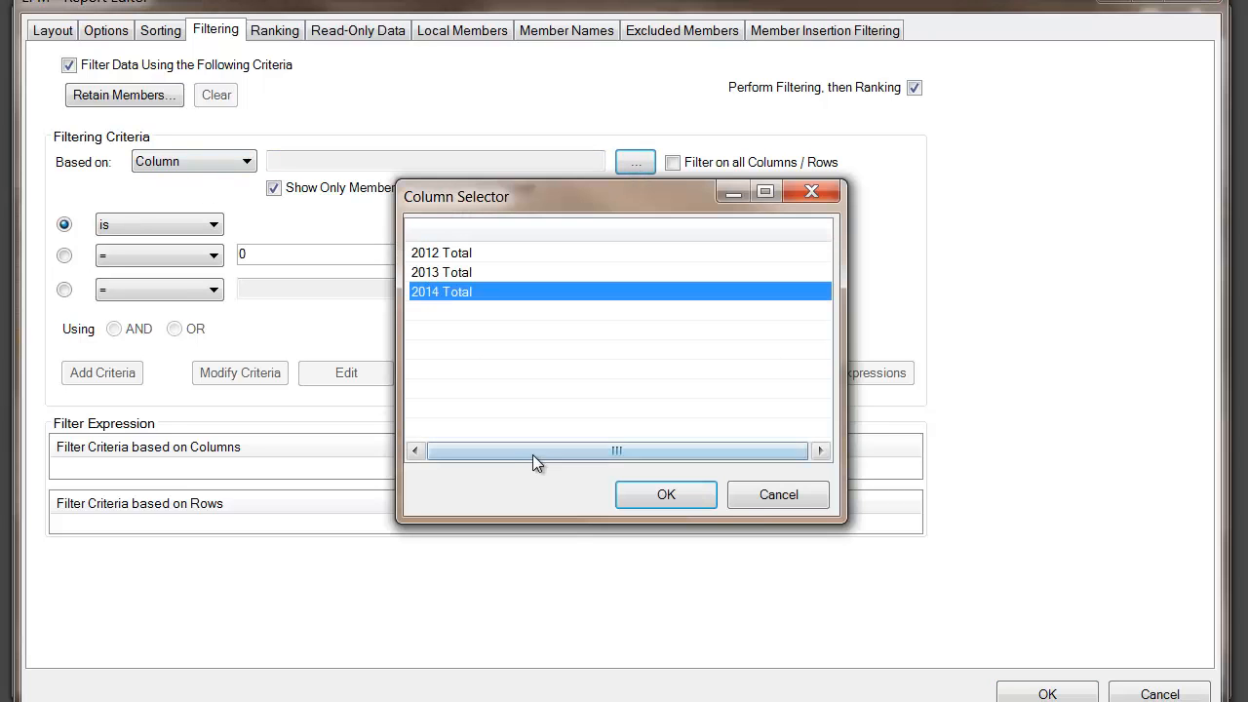
left_click(645, 500)
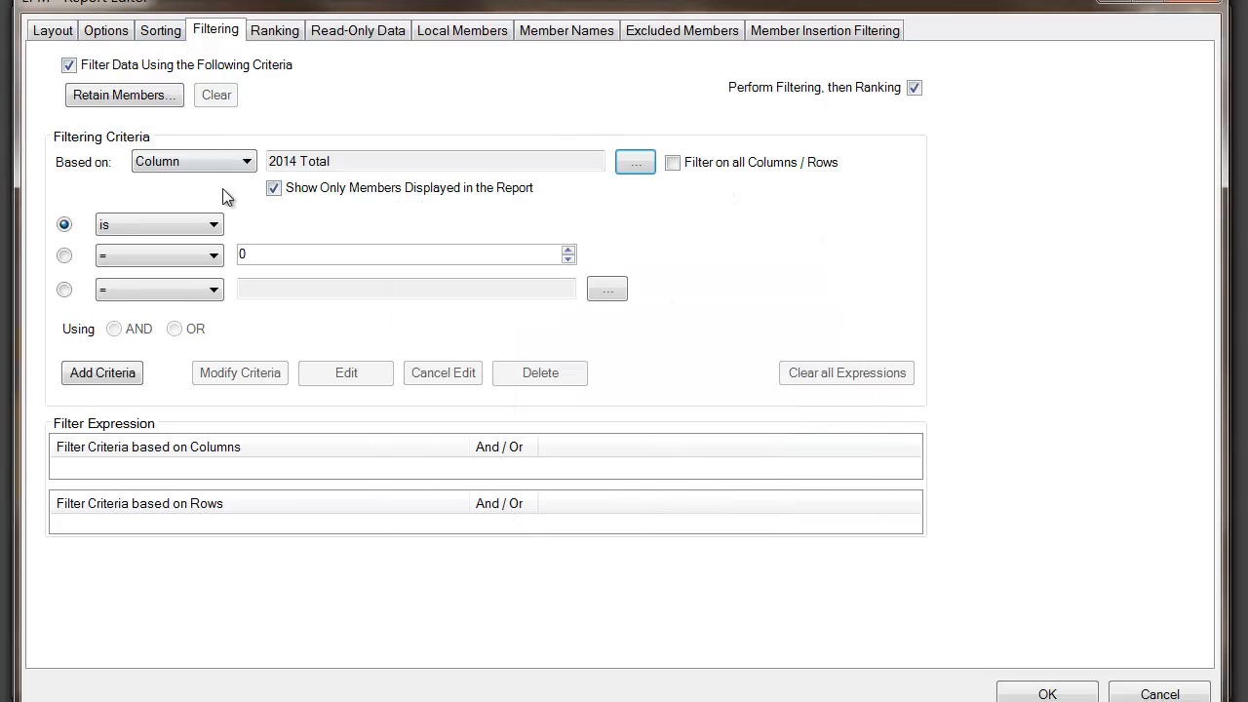
- Review the members behind 2014 Total, keeping the filter limited to members displayed in the report
left_click(276, 195)
left_click(647, 165)
left_click(662, 261)
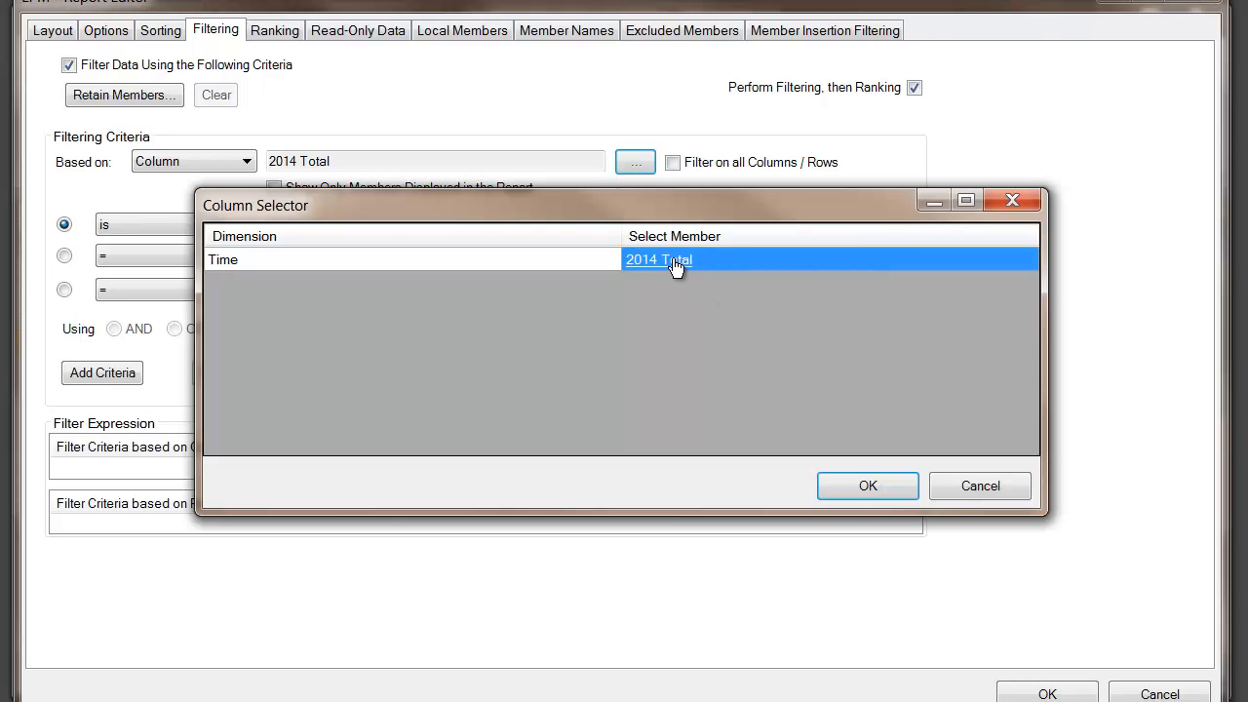
left_click(763, 499)
left_click(948, 485)
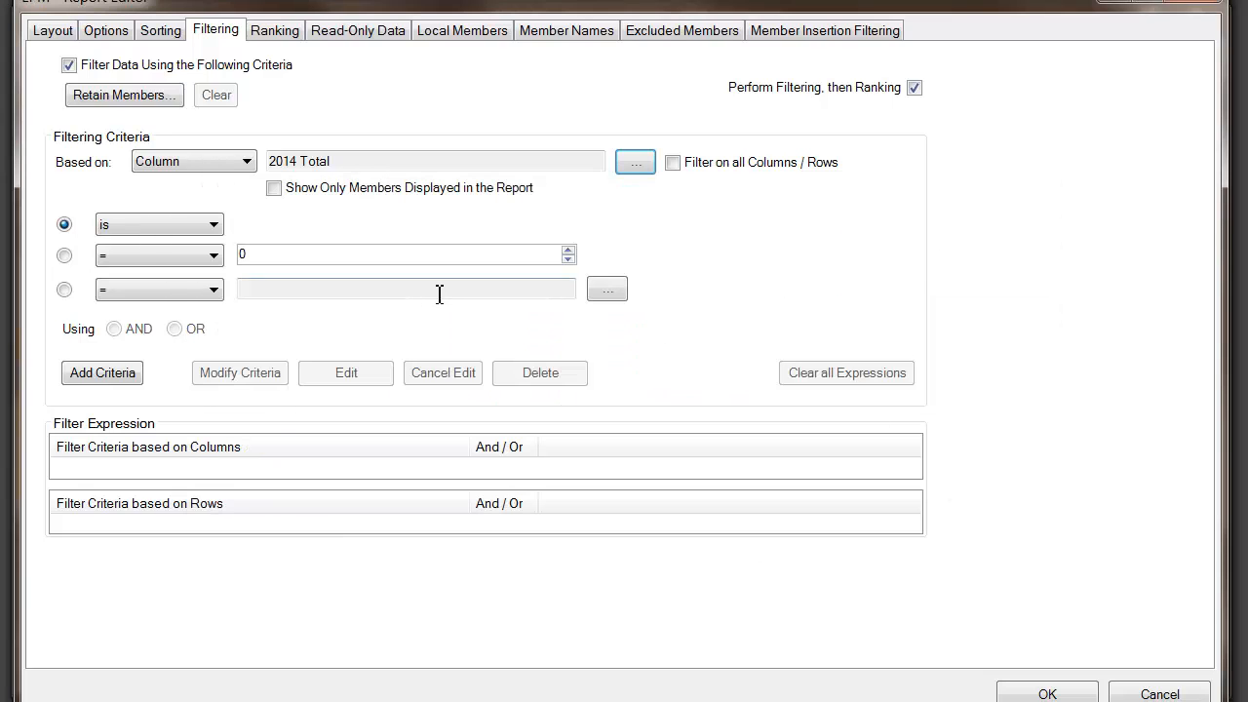
left_click(274, 188)
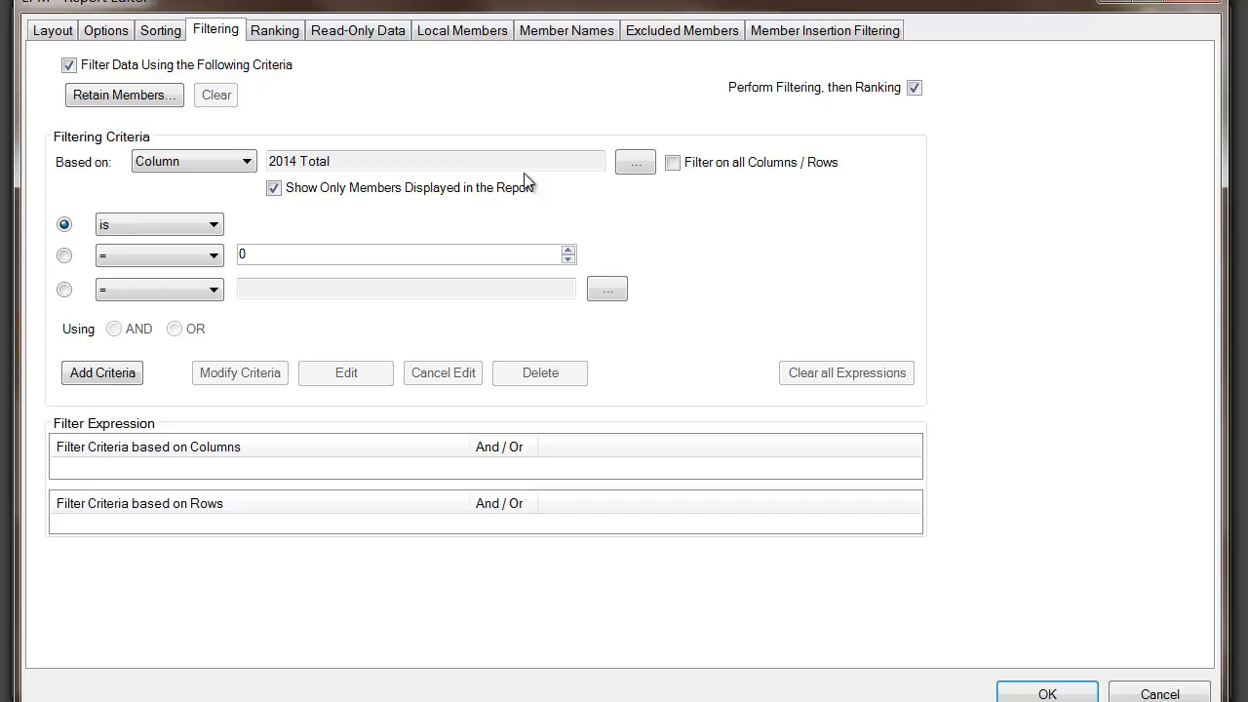
left_click(673, 164)
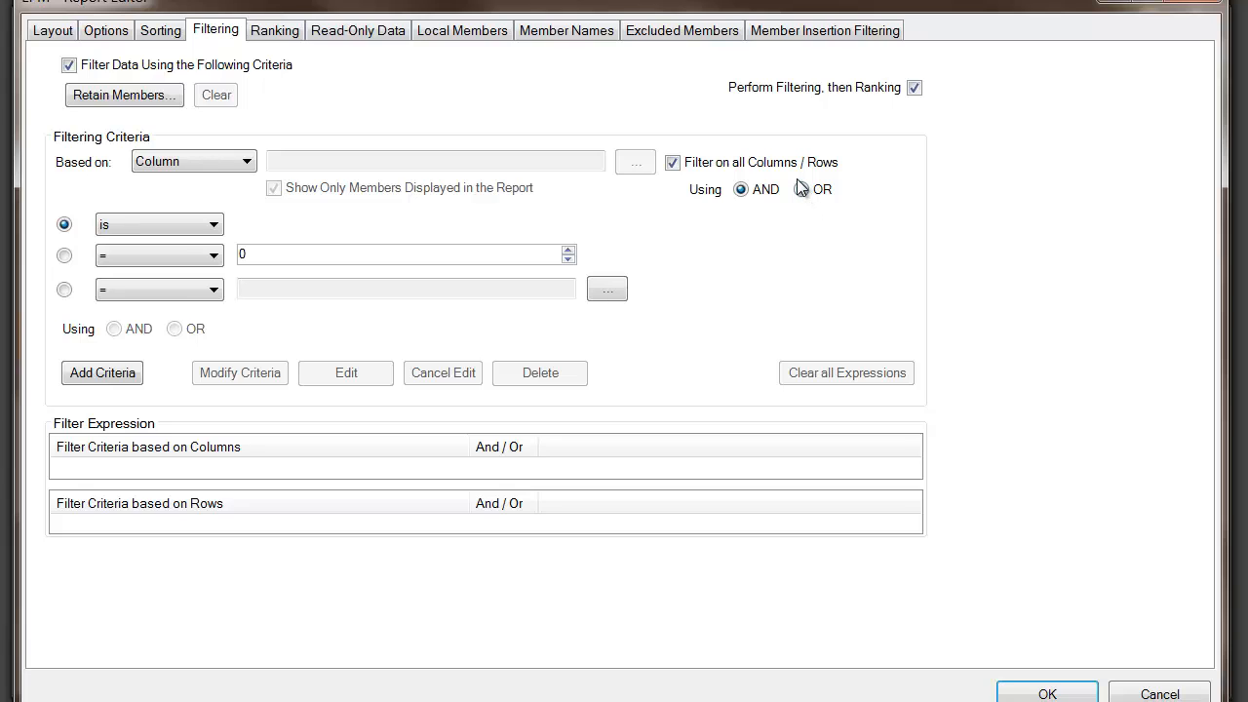
left_click(685, 167)
left_click(634, 164)
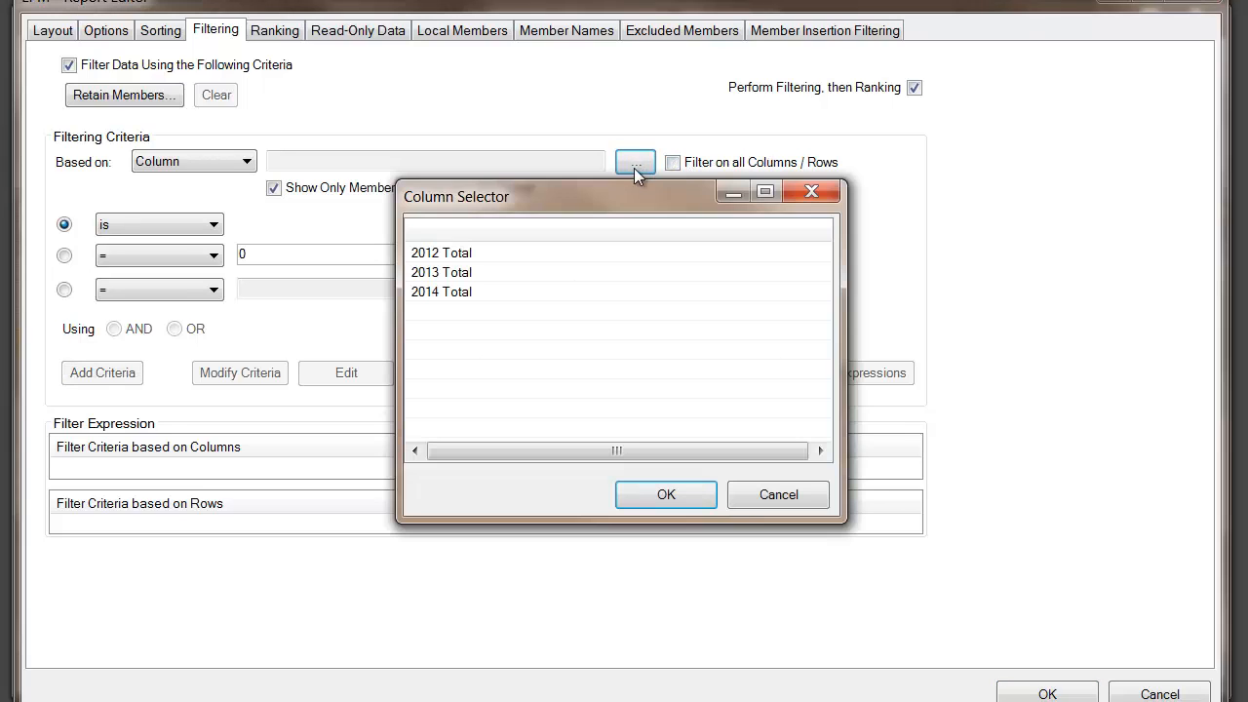
left_click(500, 291)
left_click(637, 498)
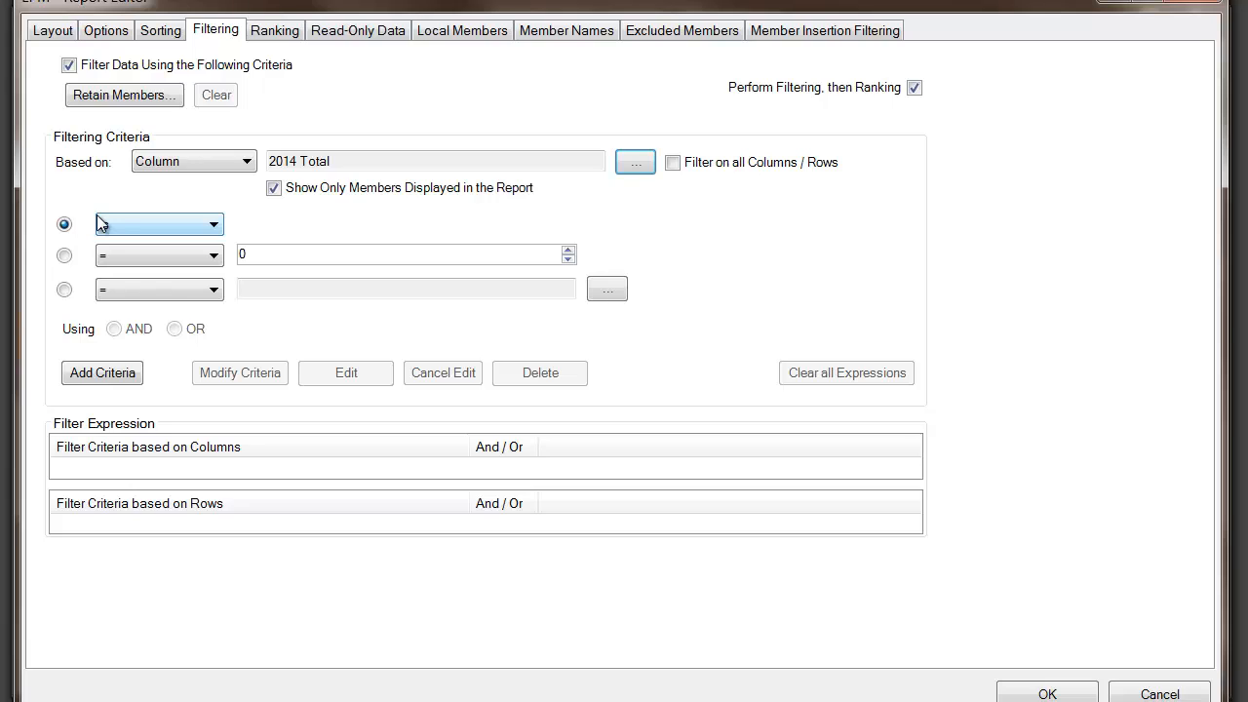
- Keep the comparison as 'is' and choose the '>' operator for 2014 Total
left_click(210, 226)
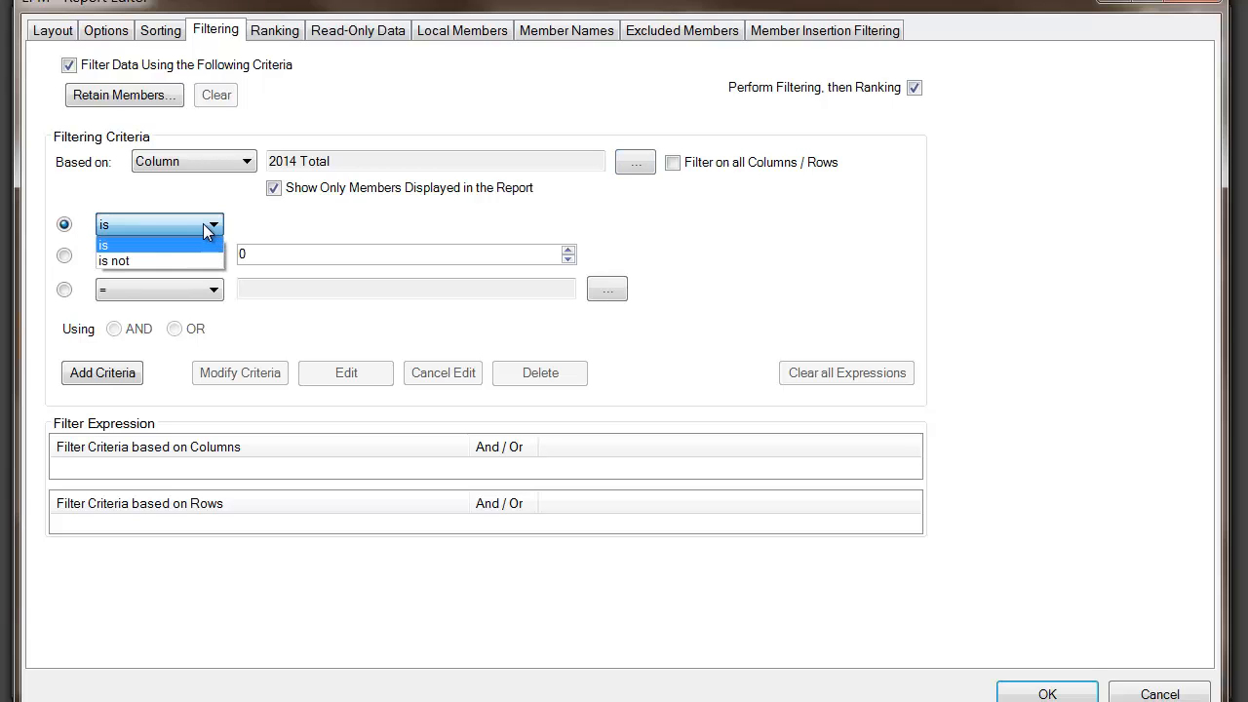
left_click(170, 220)
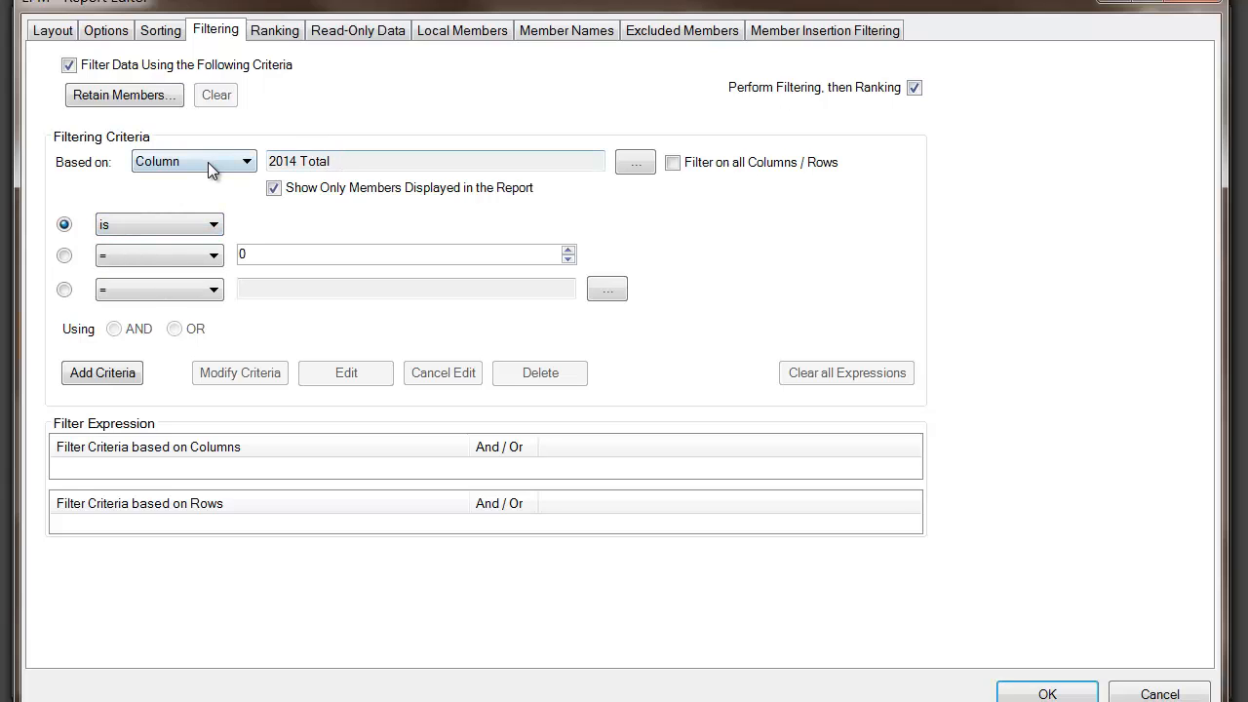
left_click(134, 264)
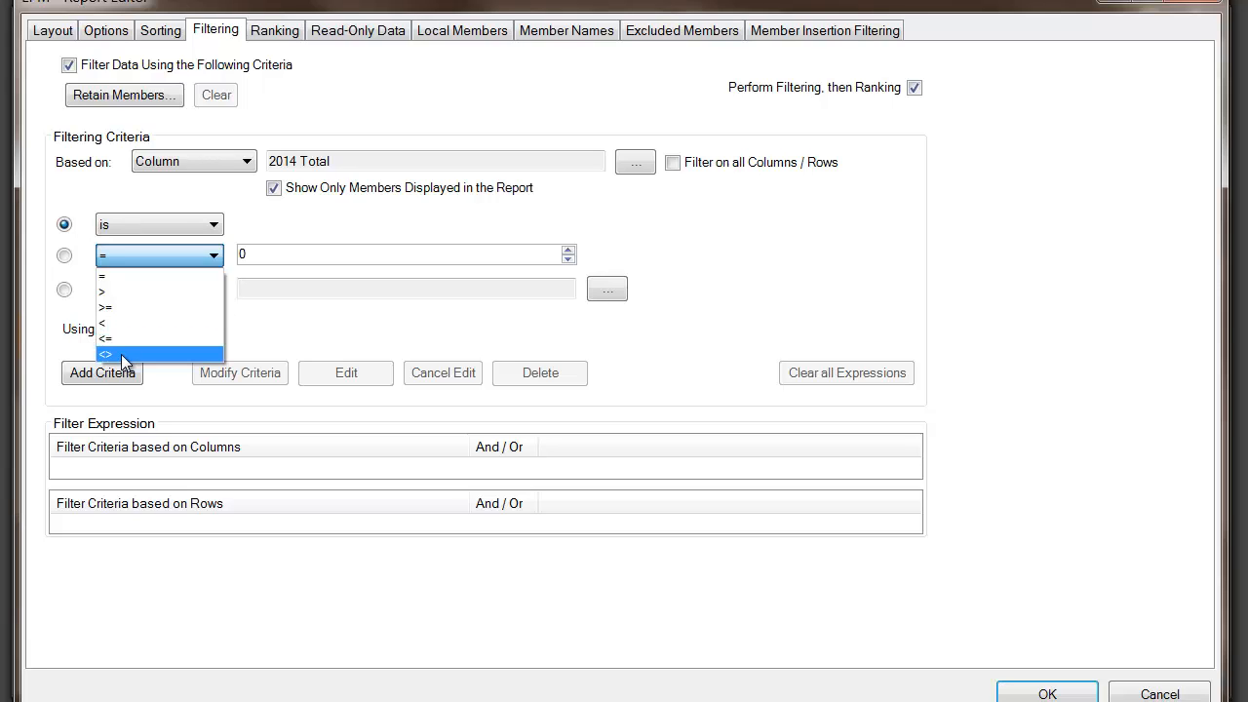
left_click(129, 290)
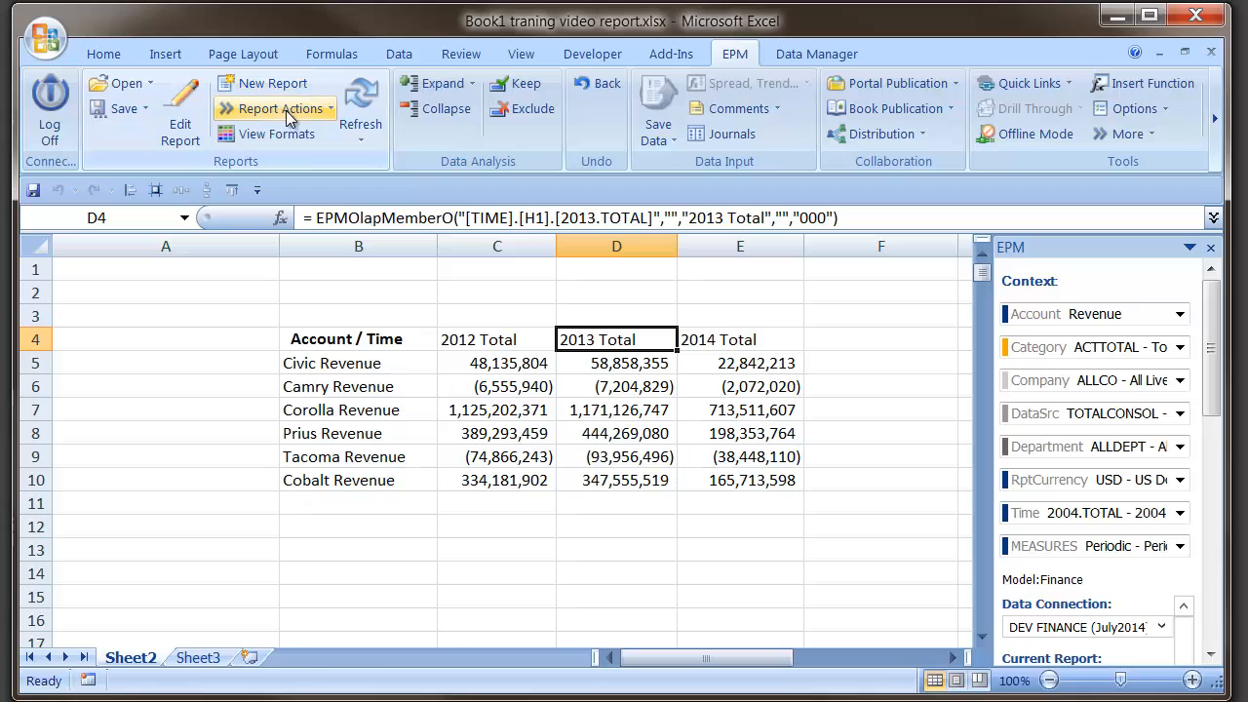
- Reopen the Report Editor, enable filtering and add the criterion 2014 Total > 0
left_click(179, 106)
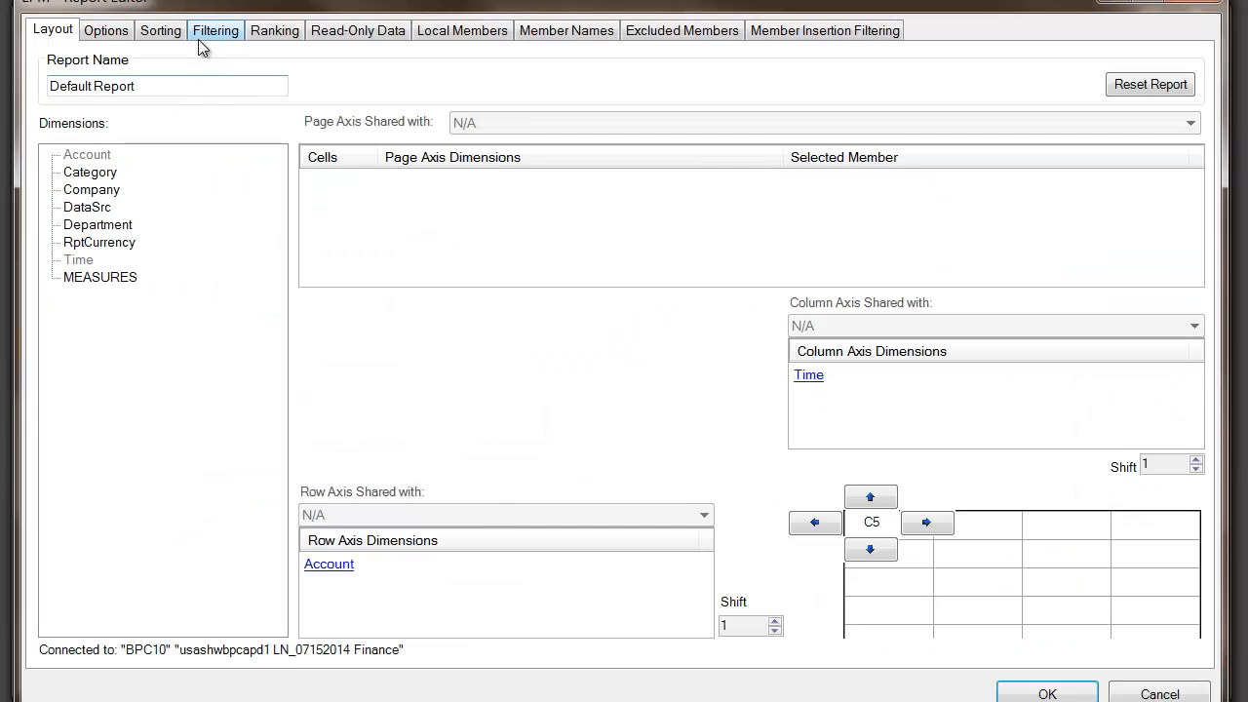
left_click(199, 34)
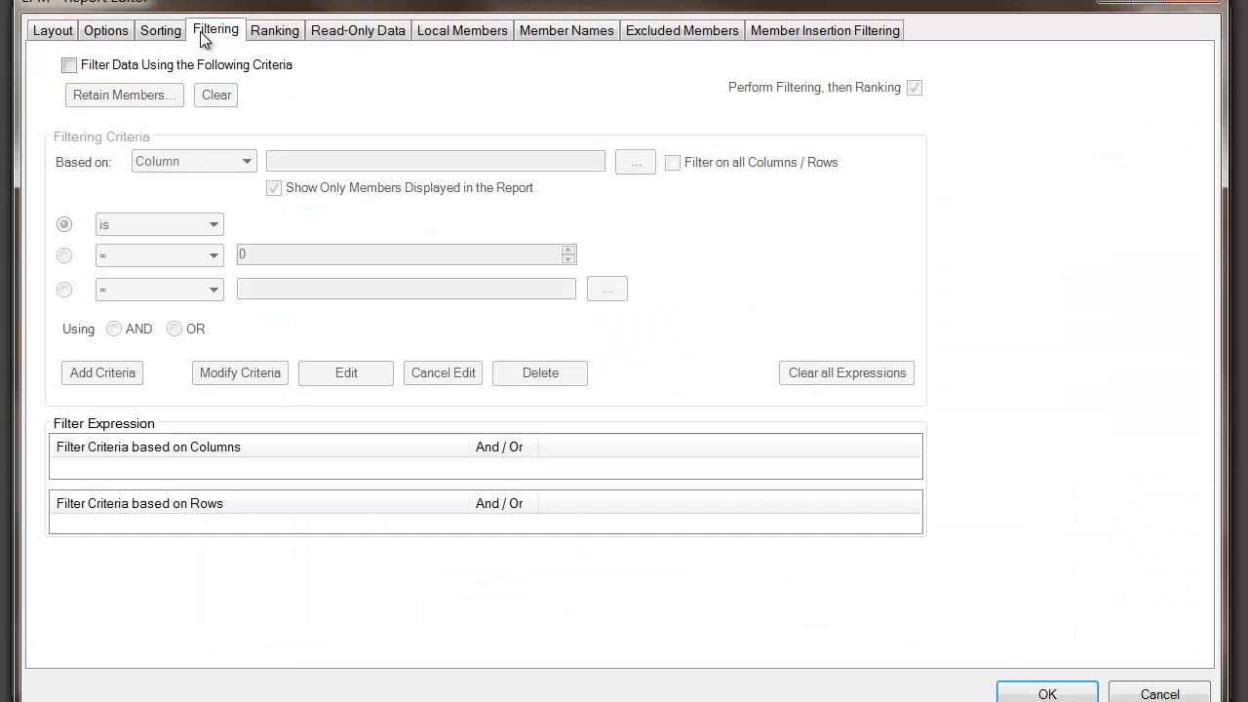
left_click(68, 64)
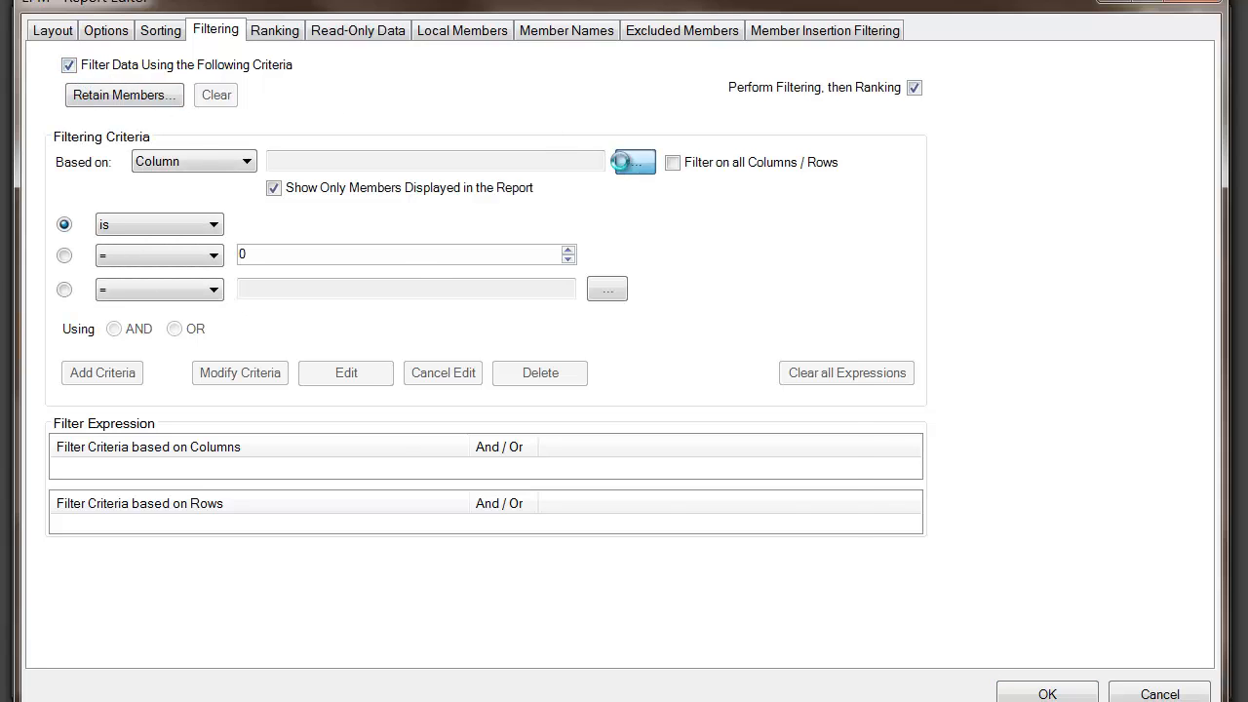
left_click(636, 161)
left_click(462, 292)
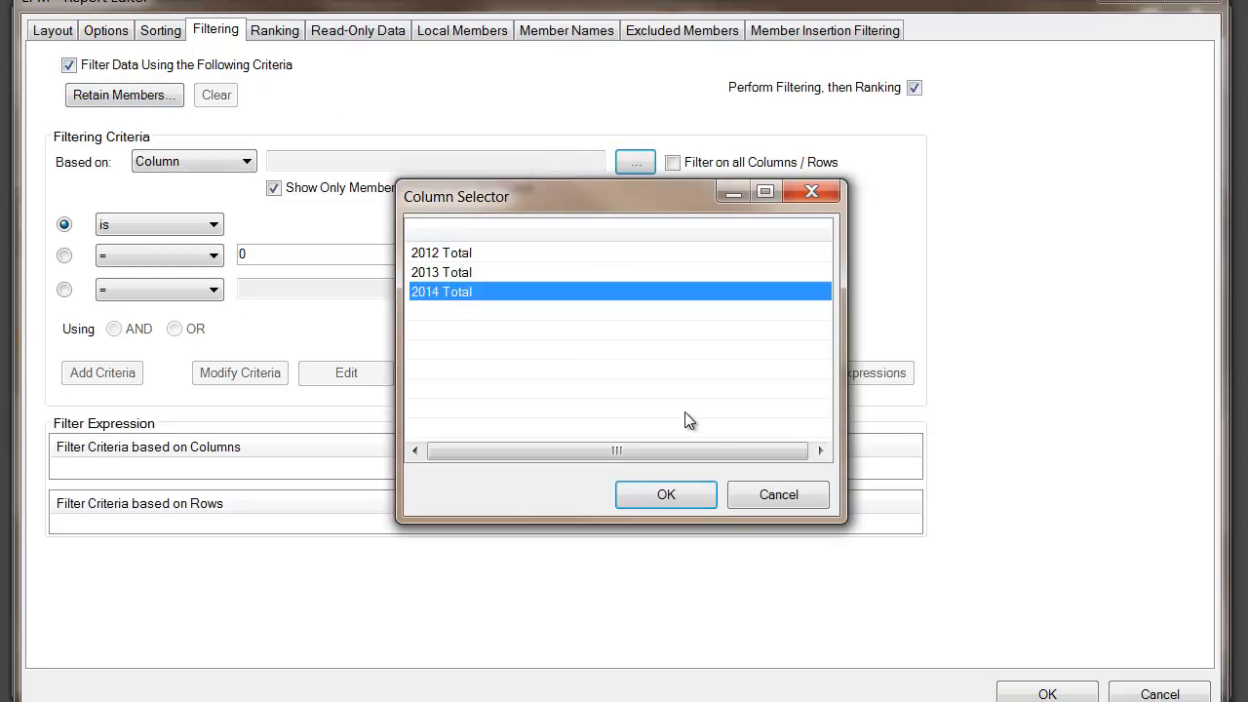
left_click(663, 490)
left_click(191, 257)
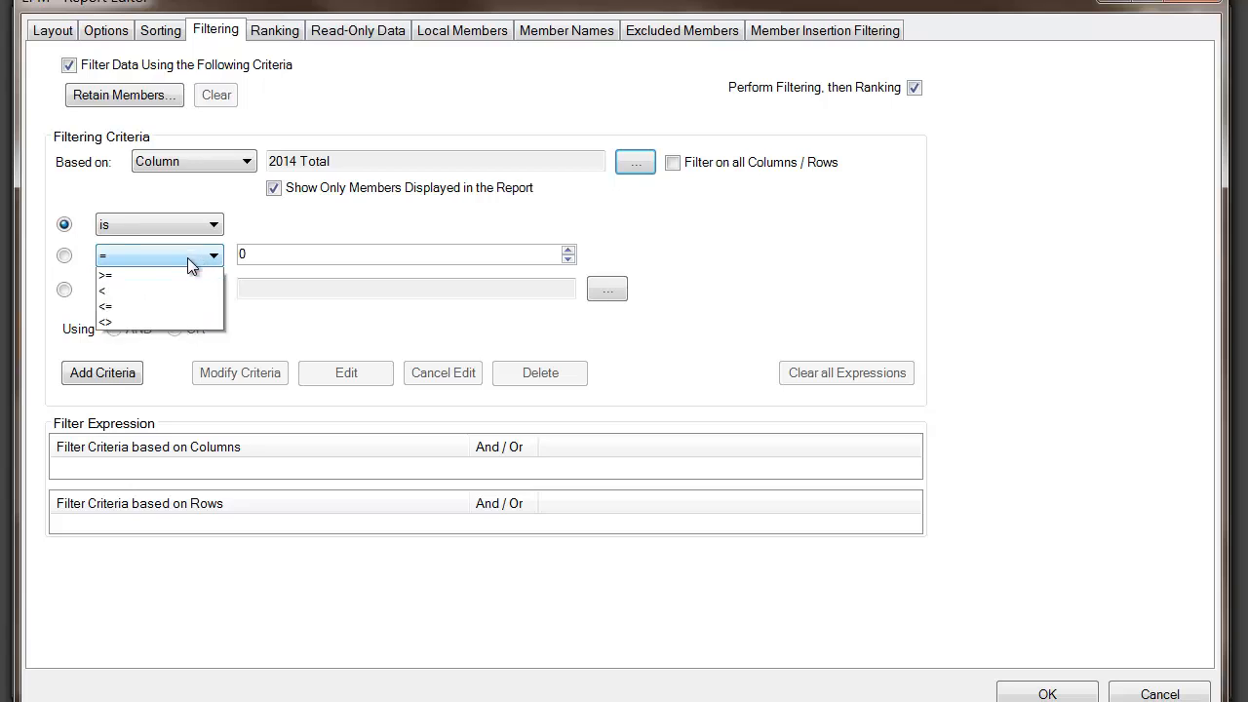
left_click(148, 296)
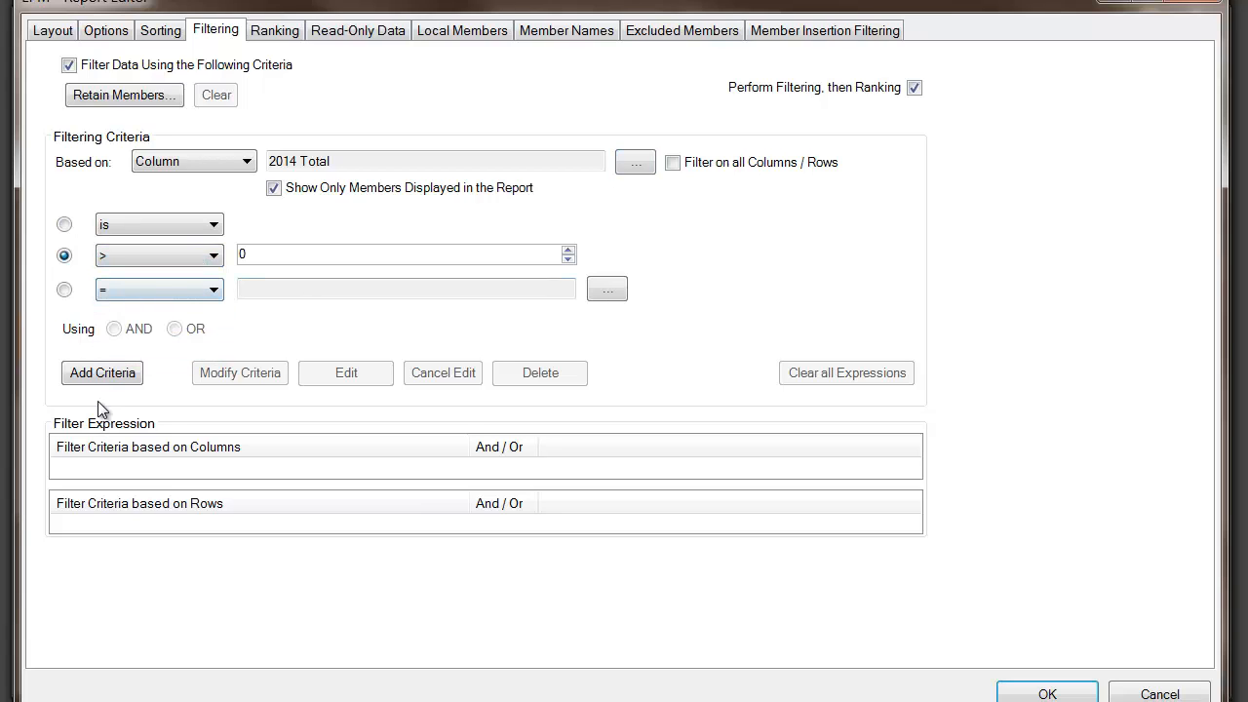
left_click(90, 375)
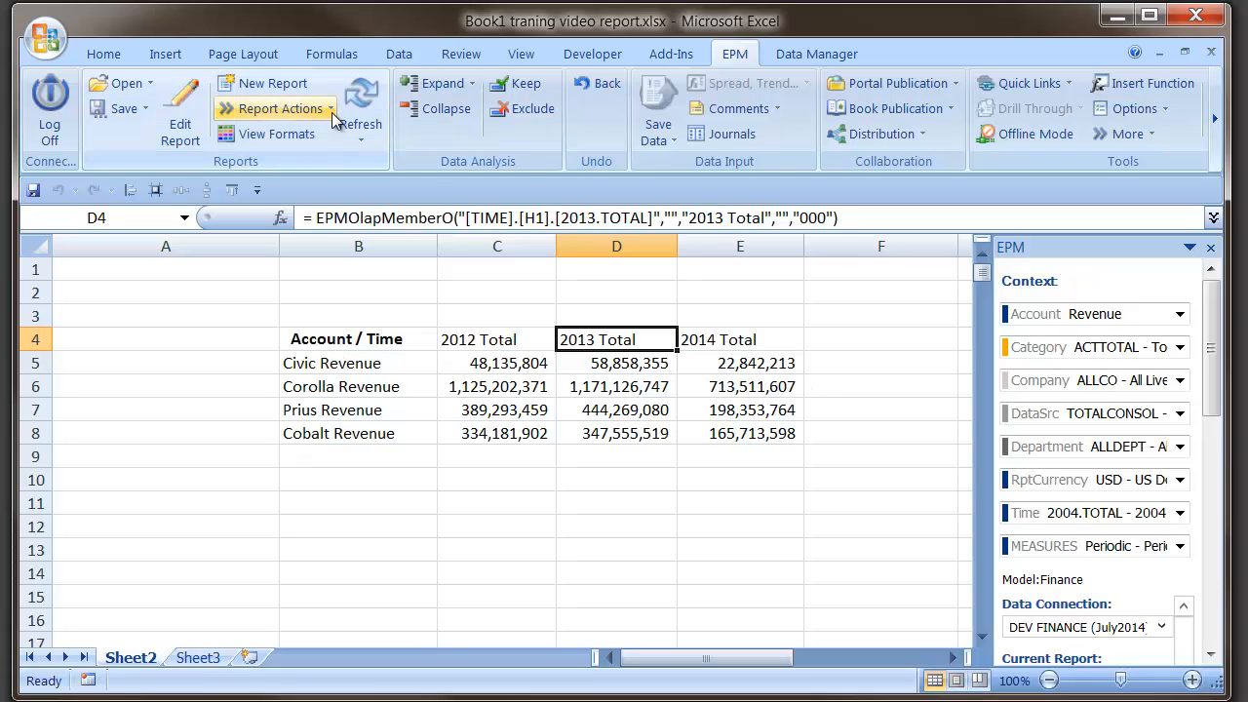
- Reopen the Report Editor's filtering and load the 2014 Total > 0 condition for editing
left_click(184, 98)
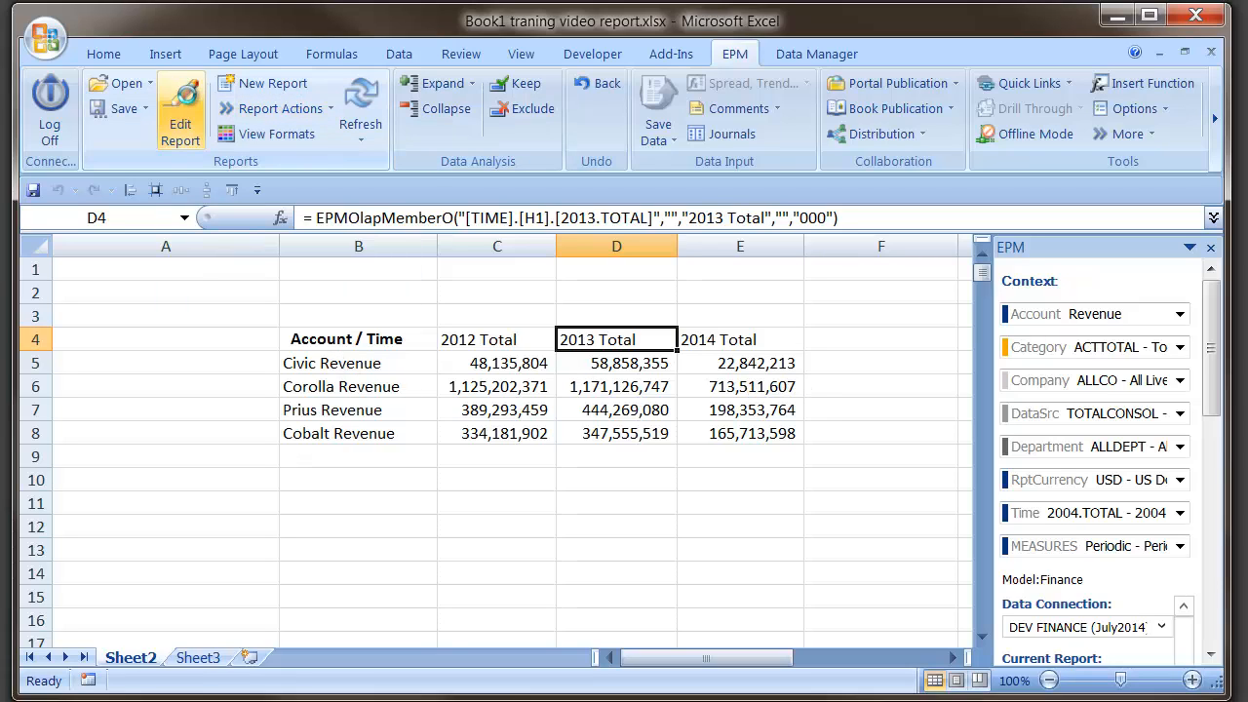
left_click(200, 34)
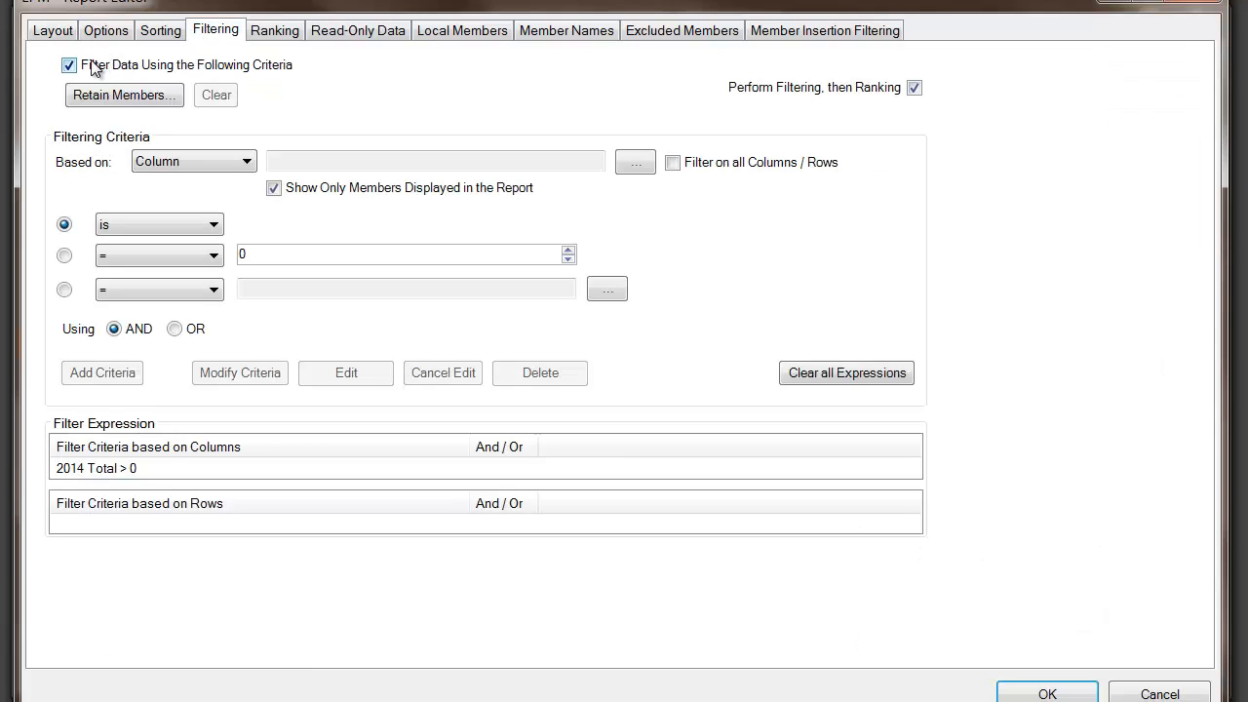
left_click(104, 469)
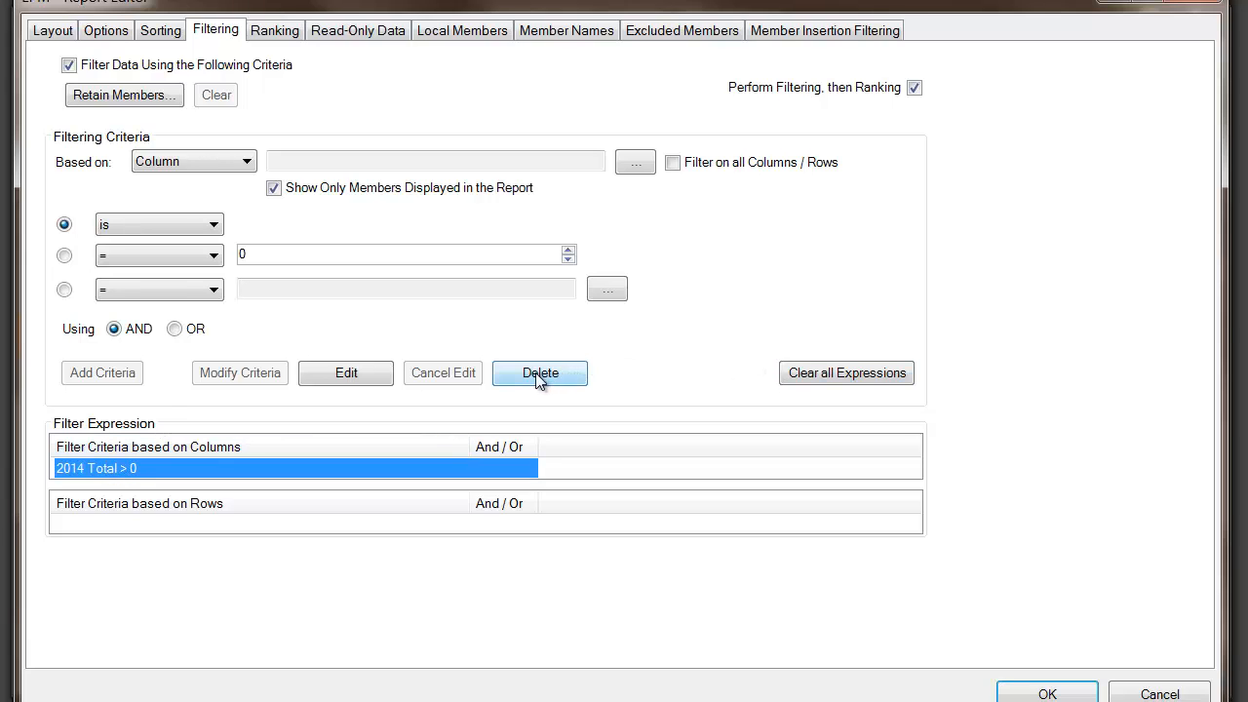
left_click(380, 372)
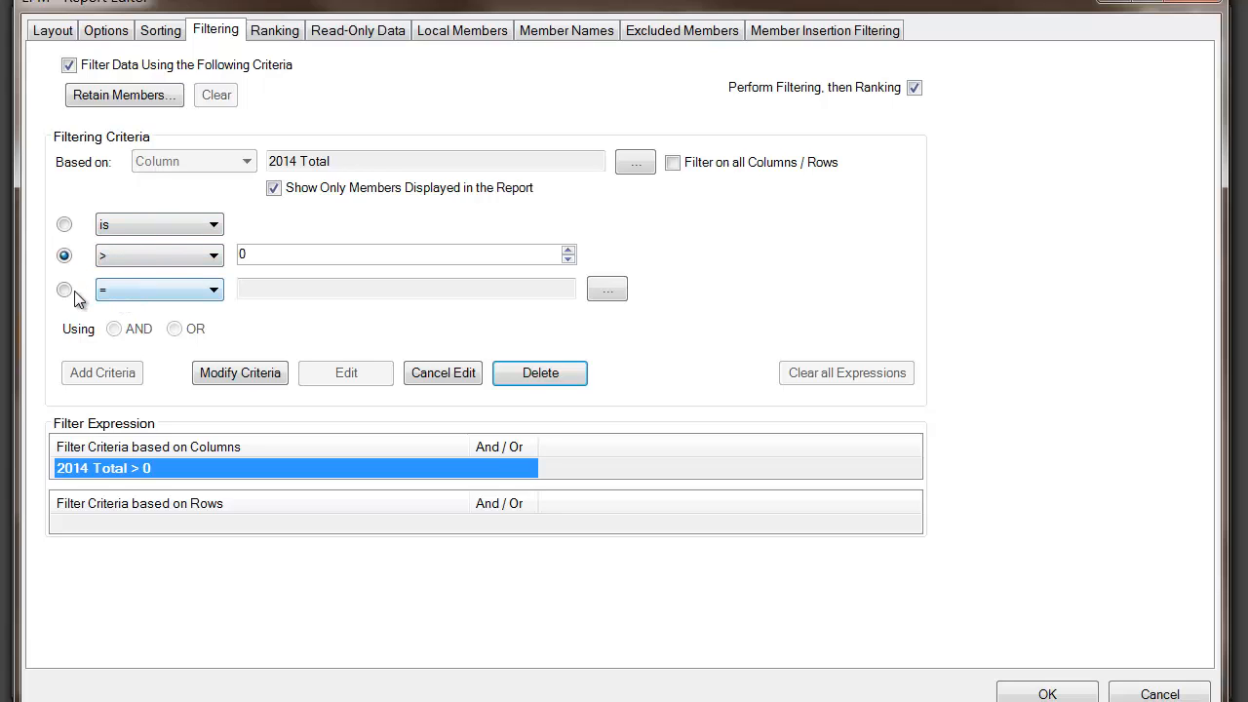
- Change the condition to 2014 Total > 2013 Total and rerun the report
left_click(134, 289)
left_click(130, 283)
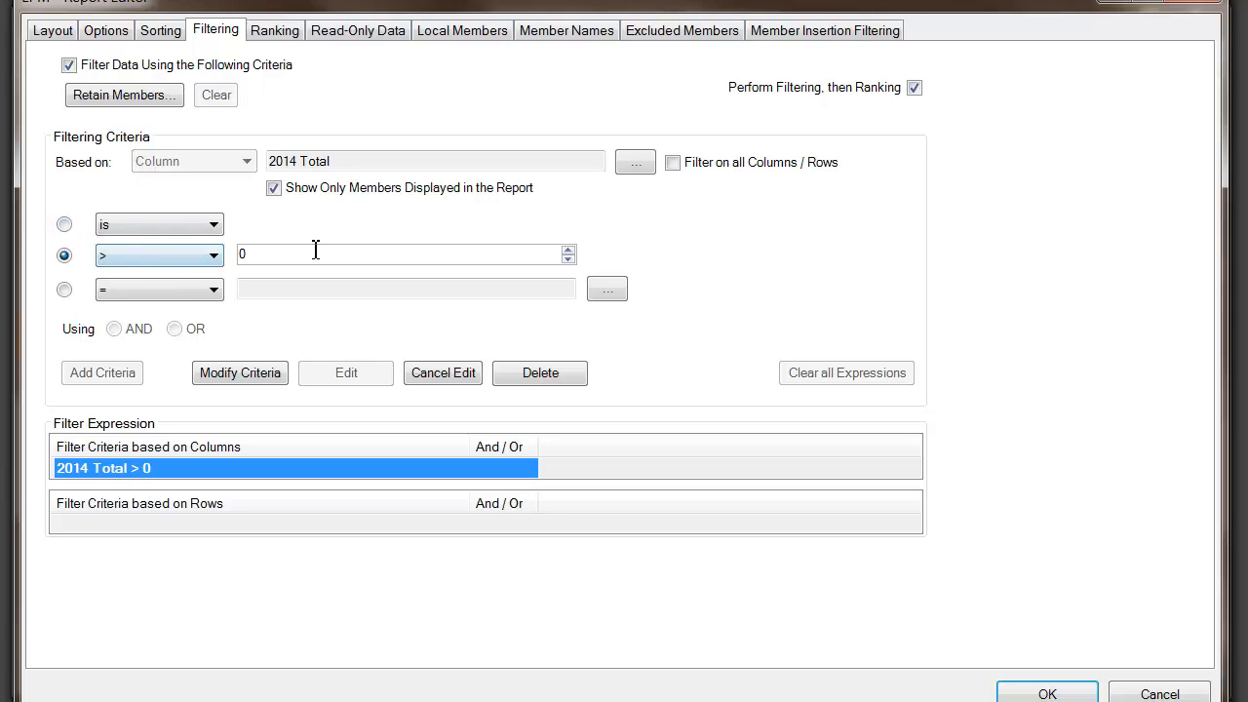
left_click(64, 290)
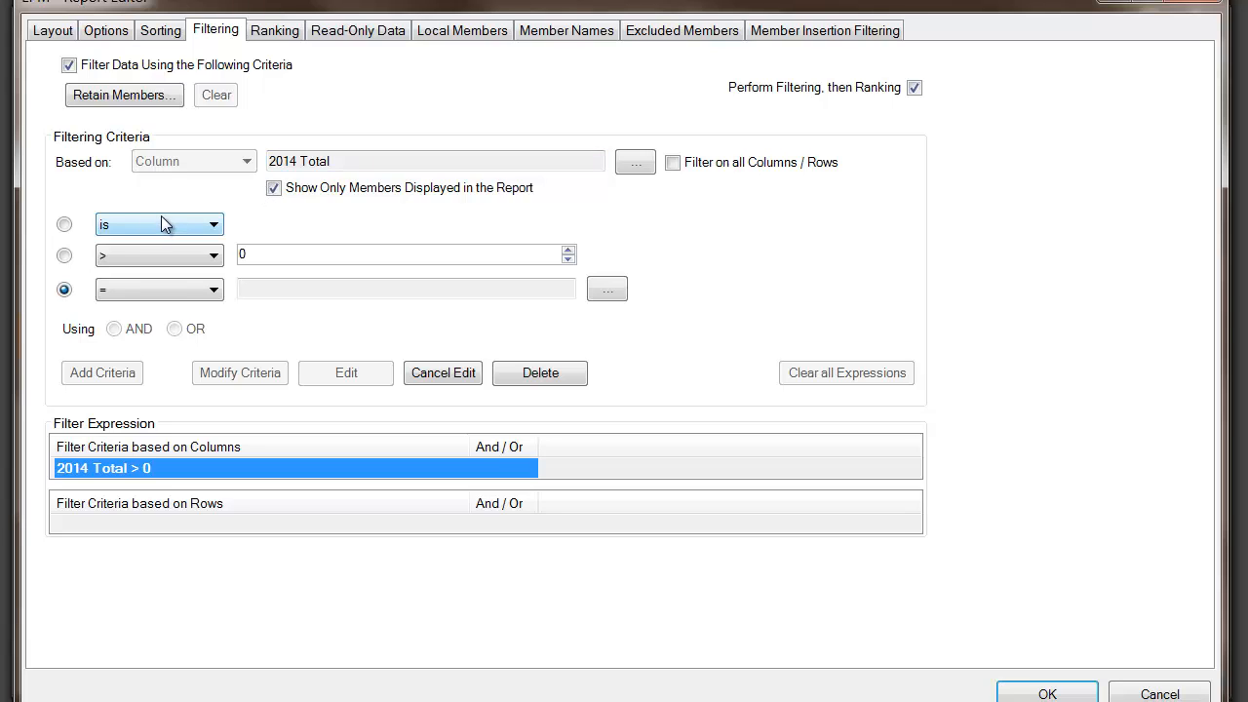
left_click(125, 288)
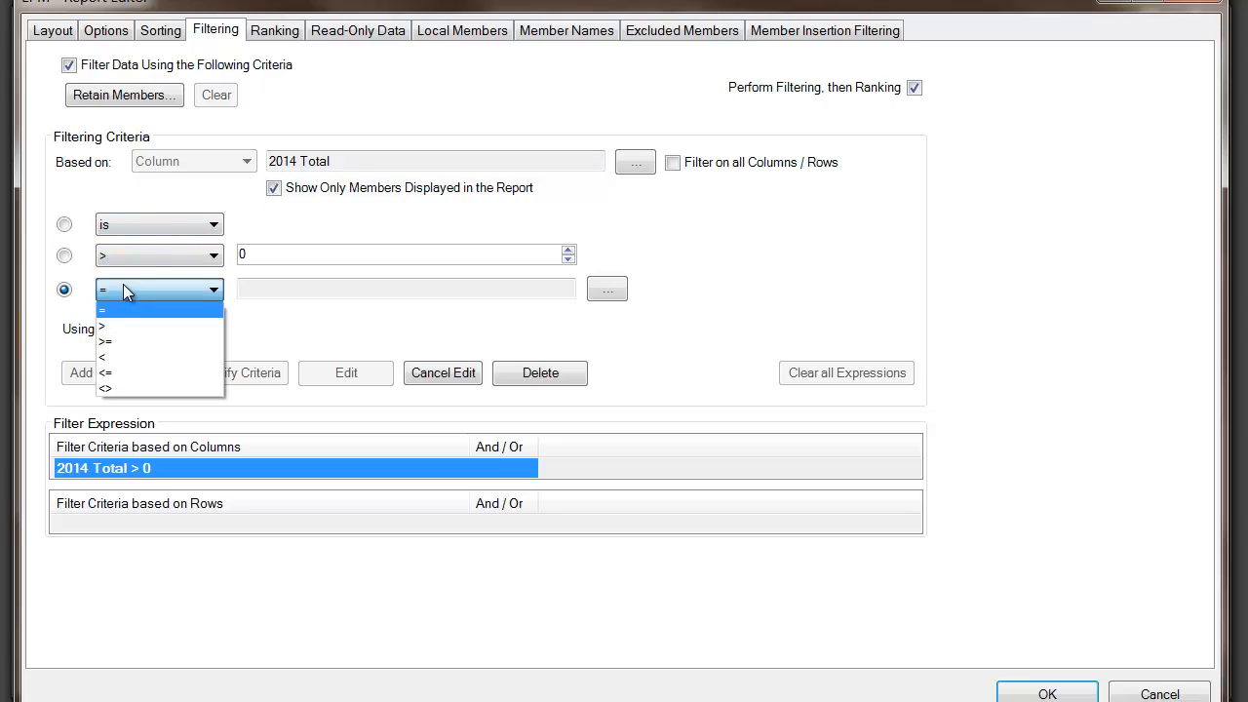
left_click(117, 330)
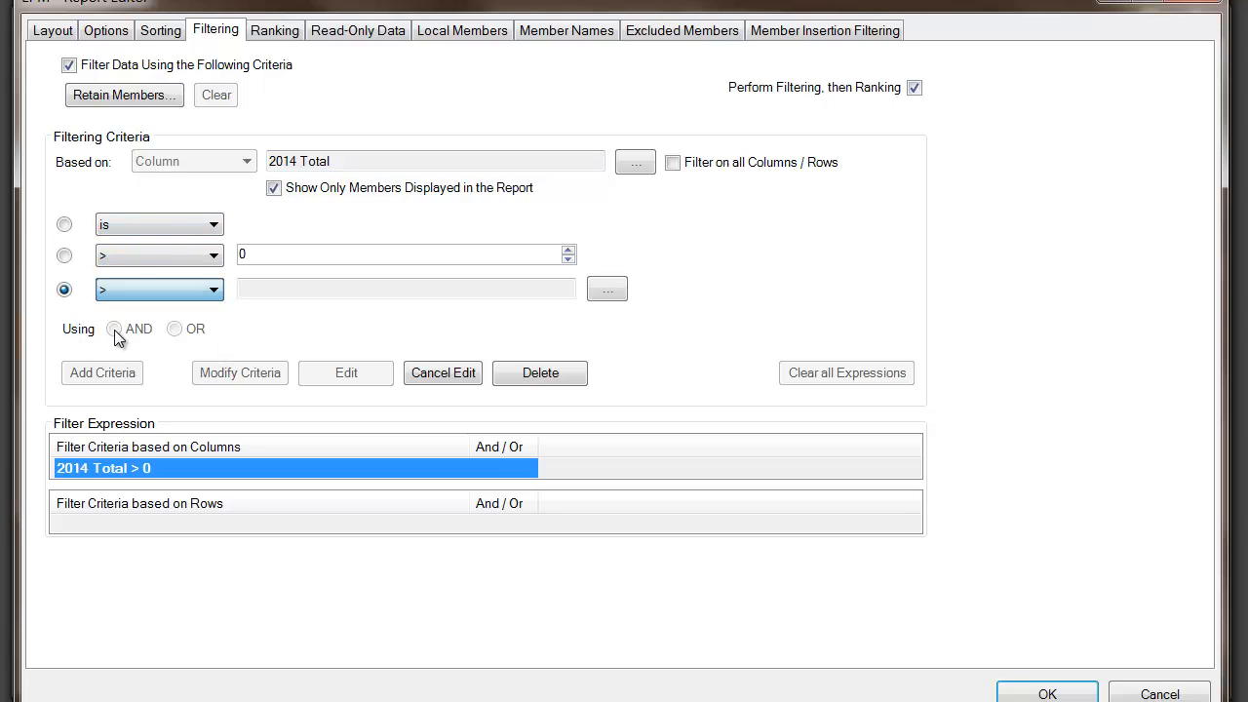
left_click(605, 289)
left_click(461, 274)
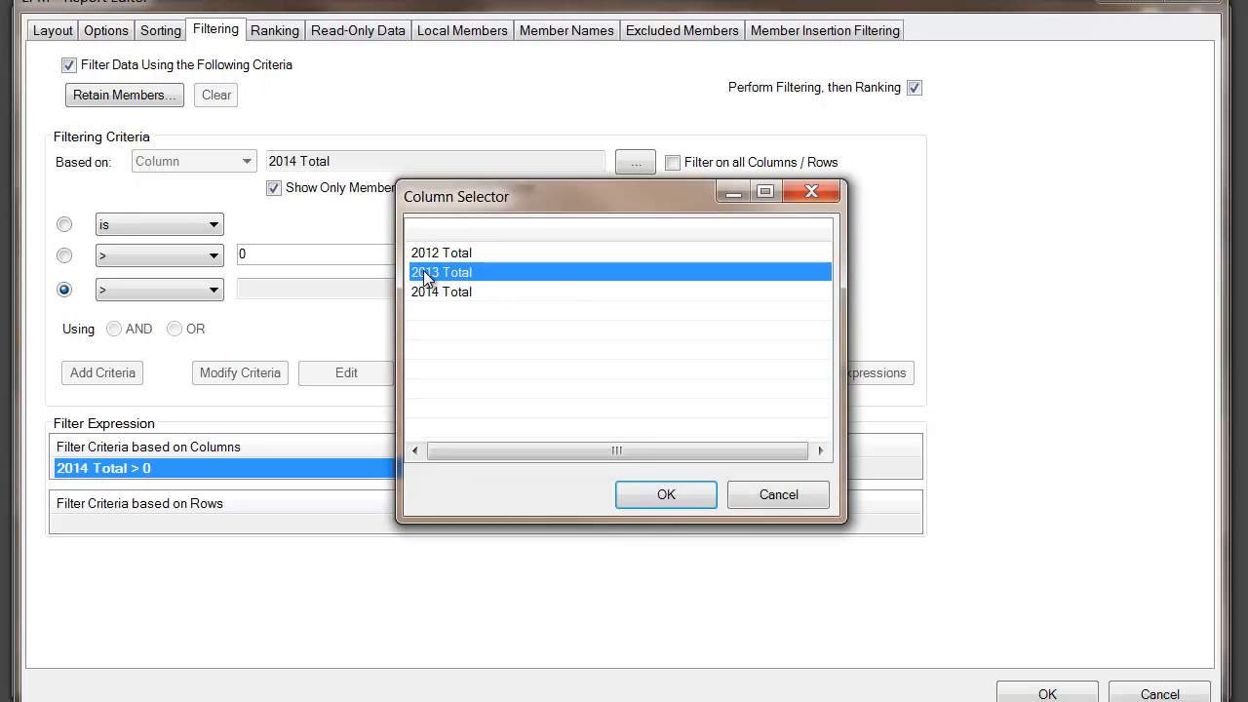
left_click(676, 510)
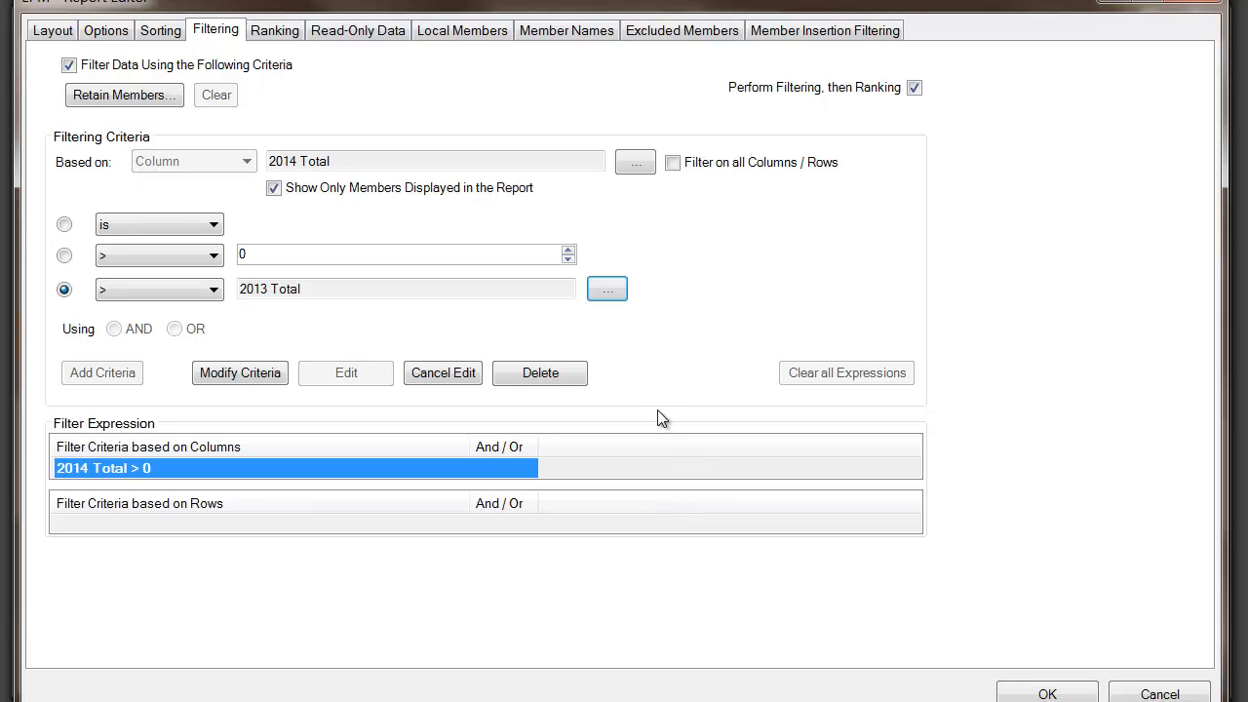
left_click(210, 377)
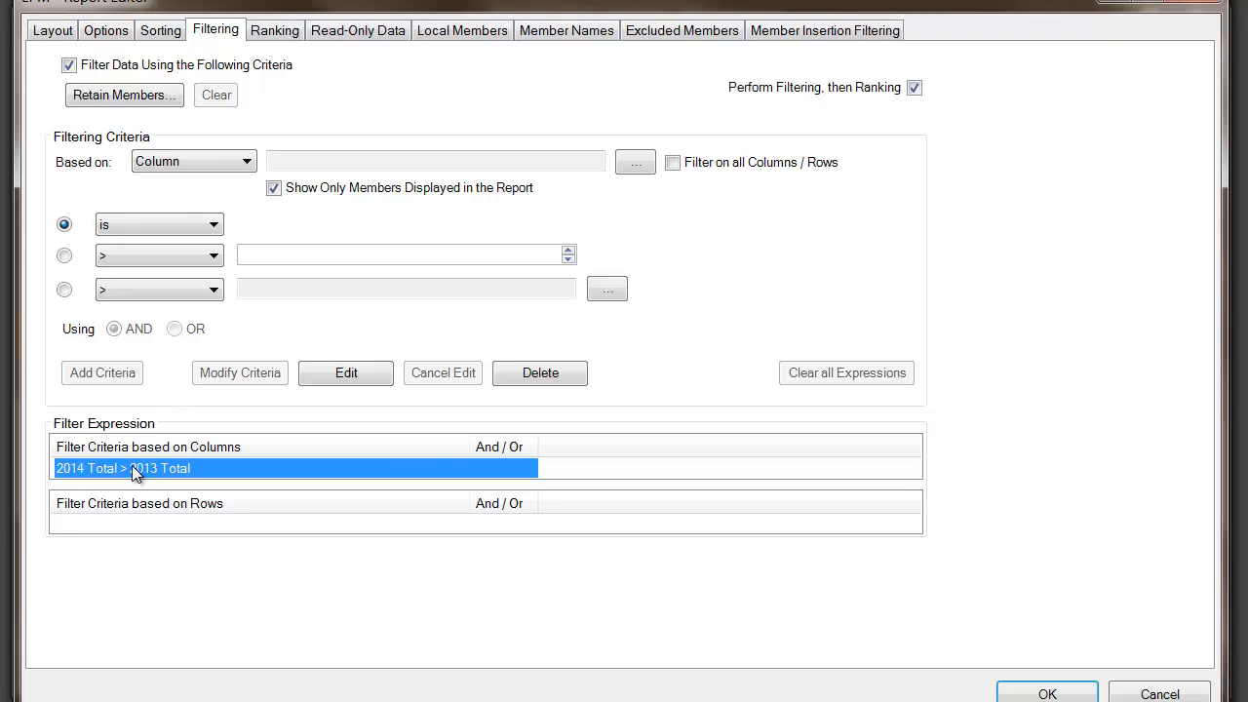
left_click(1013, 692)
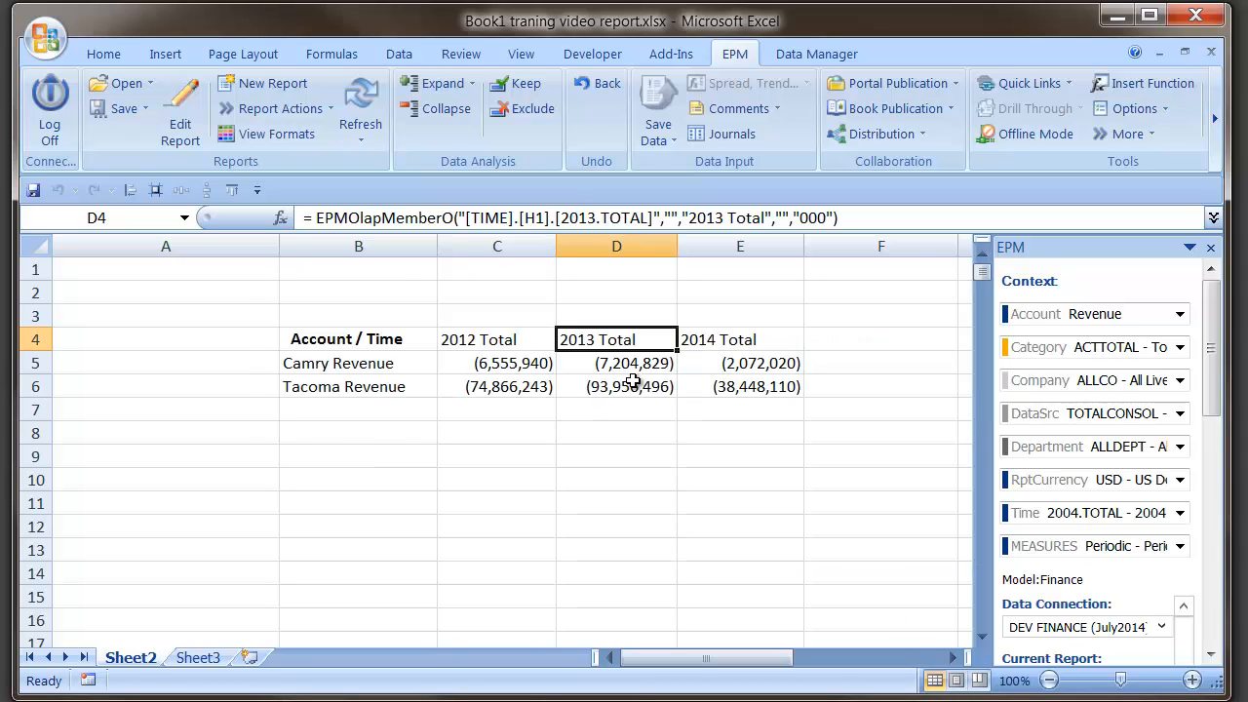
- Check the Camry and Tacoma Revenue rows and Camry's 2014 Total, then reopen Edit Report
left_click(310, 367)
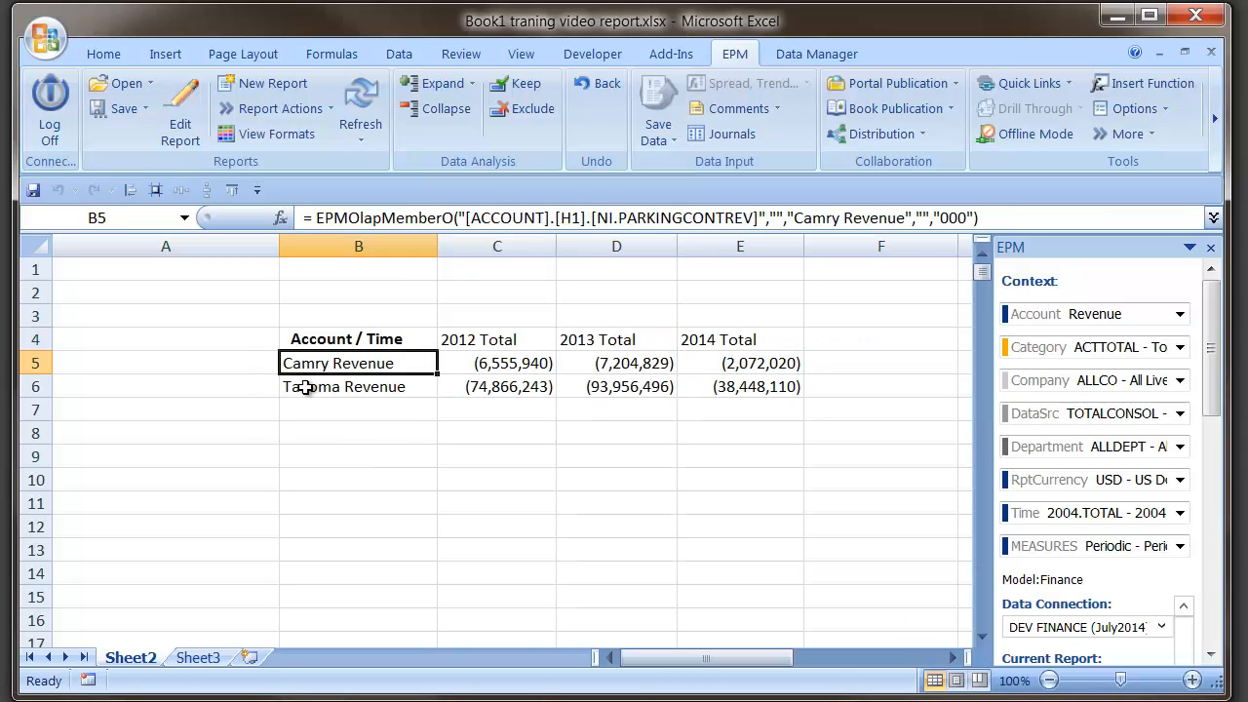
left_click(302, 386)
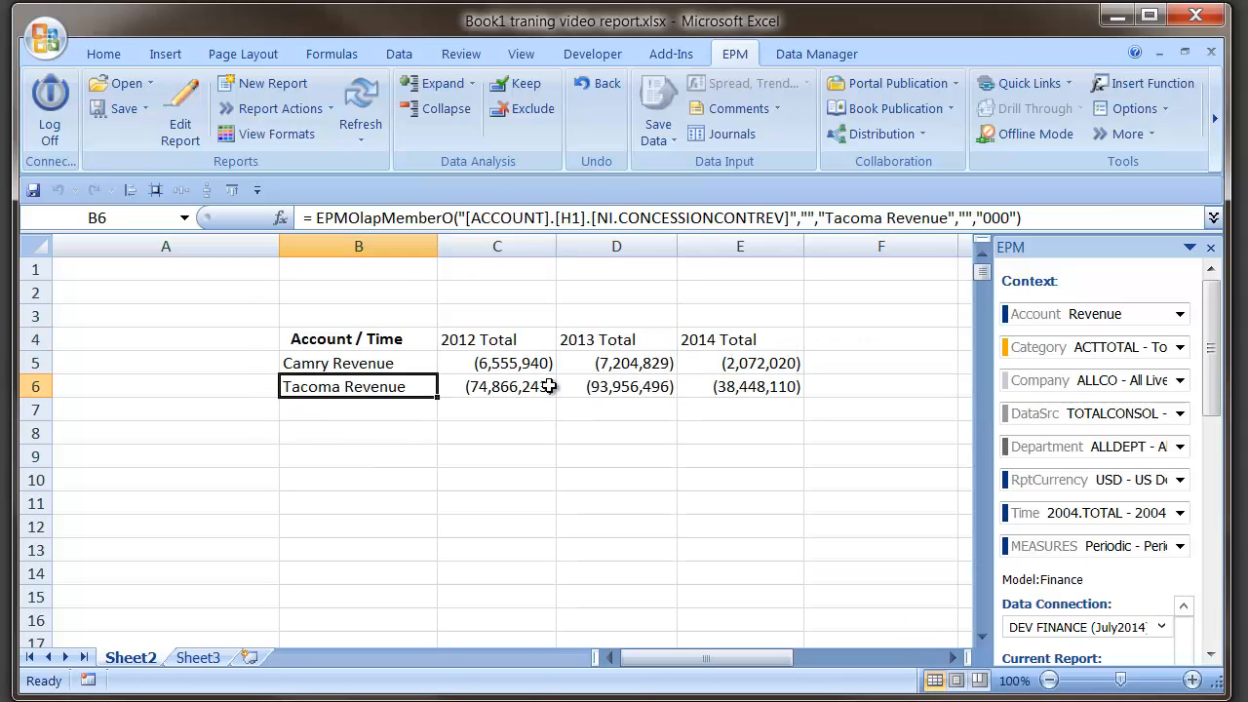
left_click(731, 363)
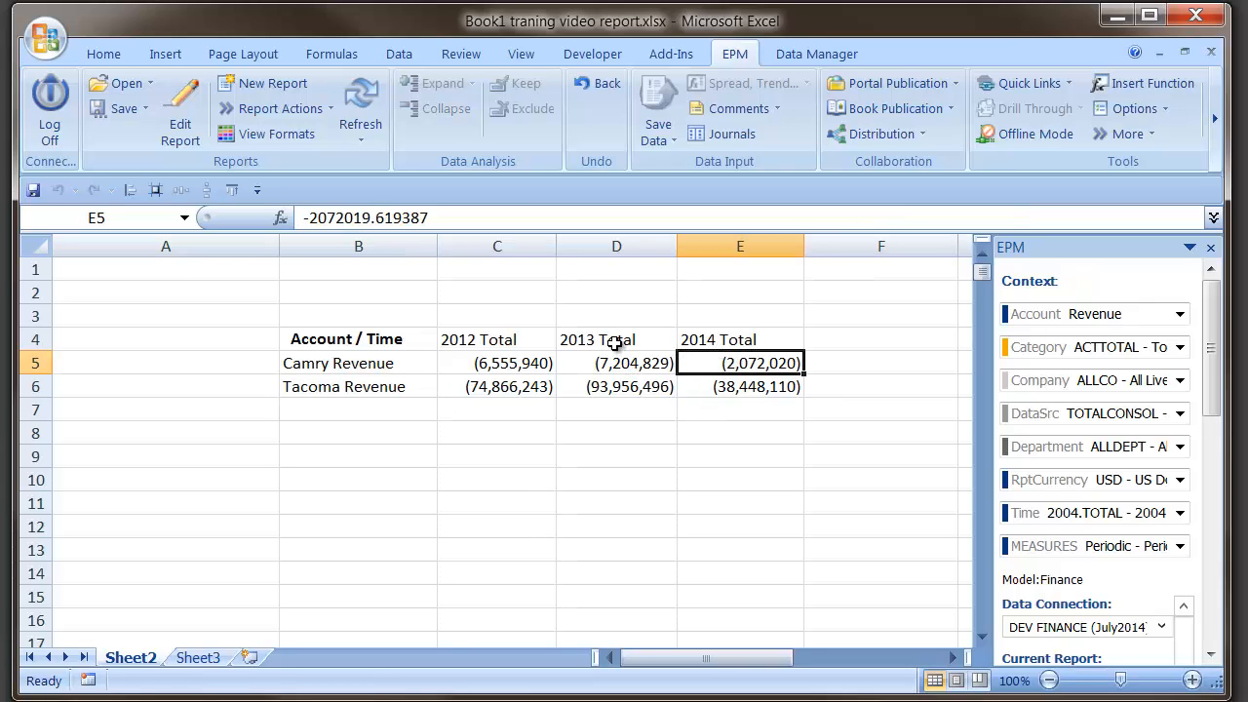
left_click(185, 110)
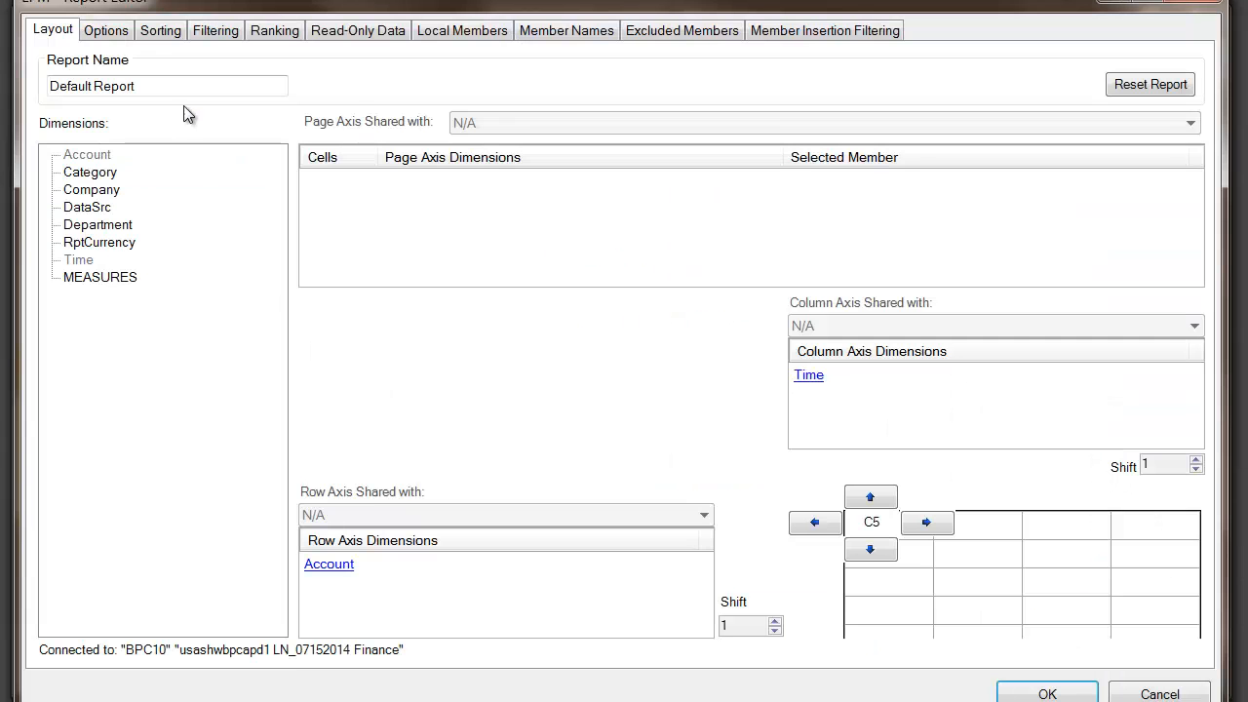
- Set up a new condition on 2014 Total with operator '<' and value -3000000
left_click(209, 31)
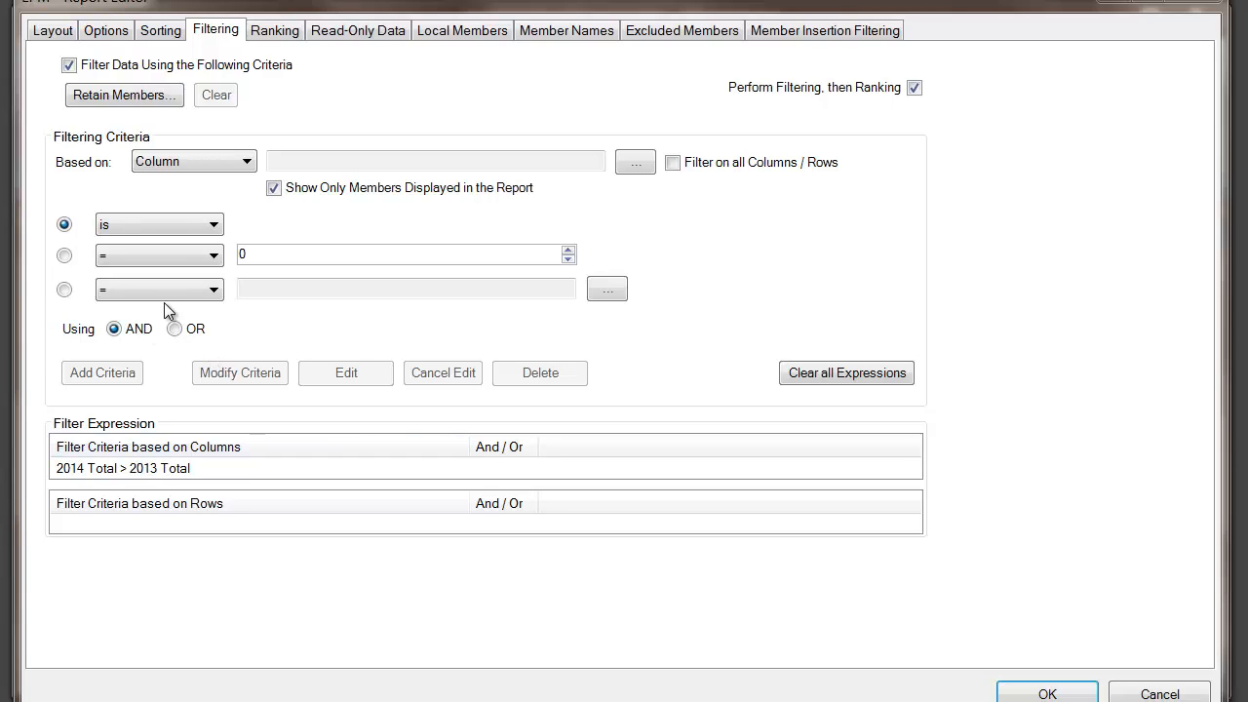
left_click(215, 468)
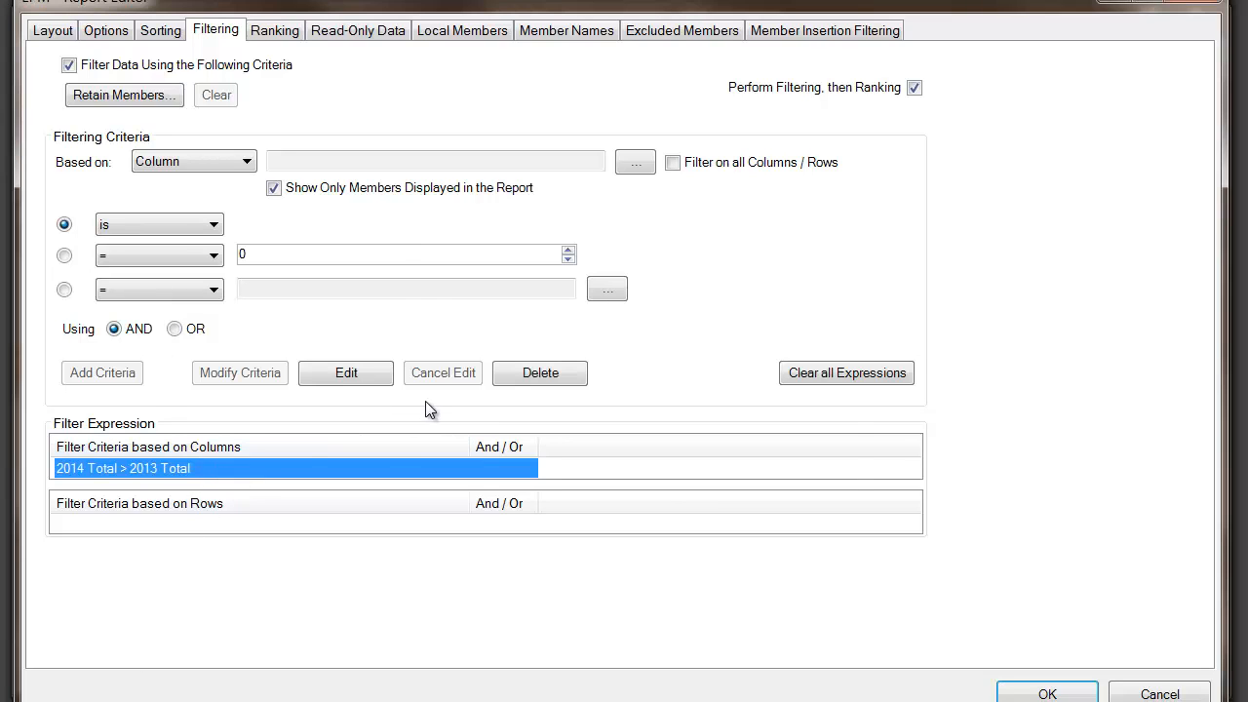
left_click(636, 162)
left_click(463, 293)
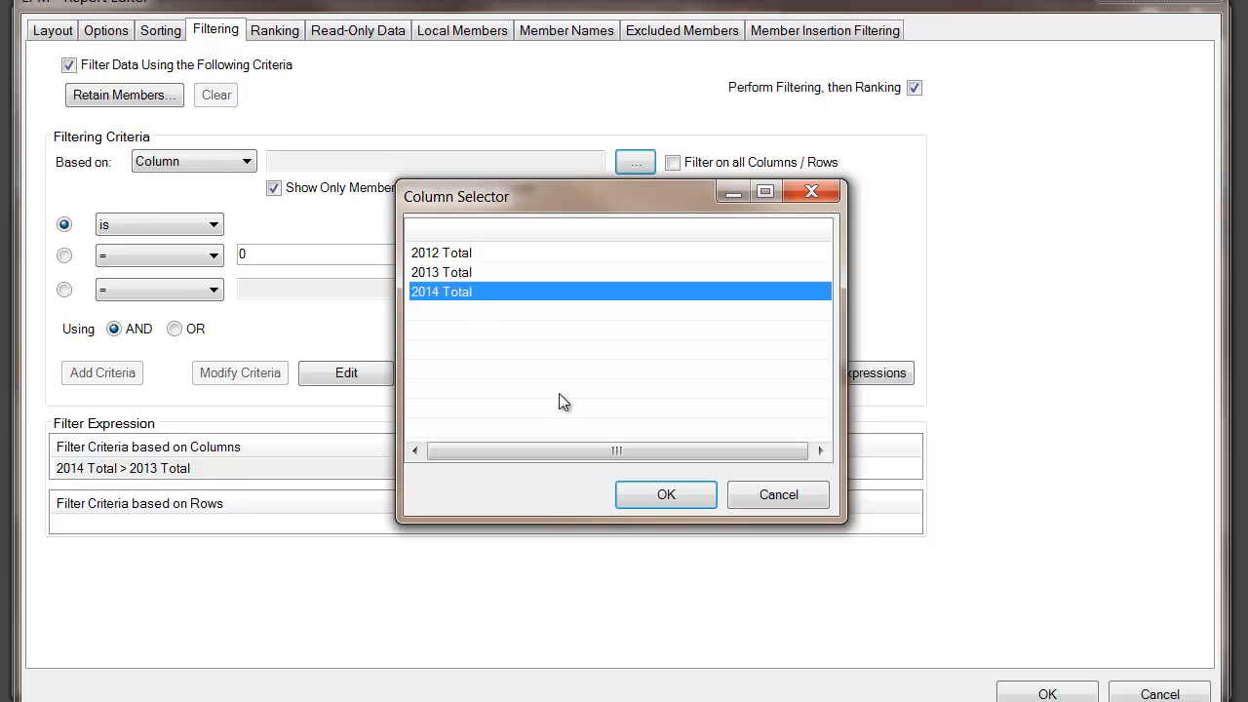
left_click(651, 493)
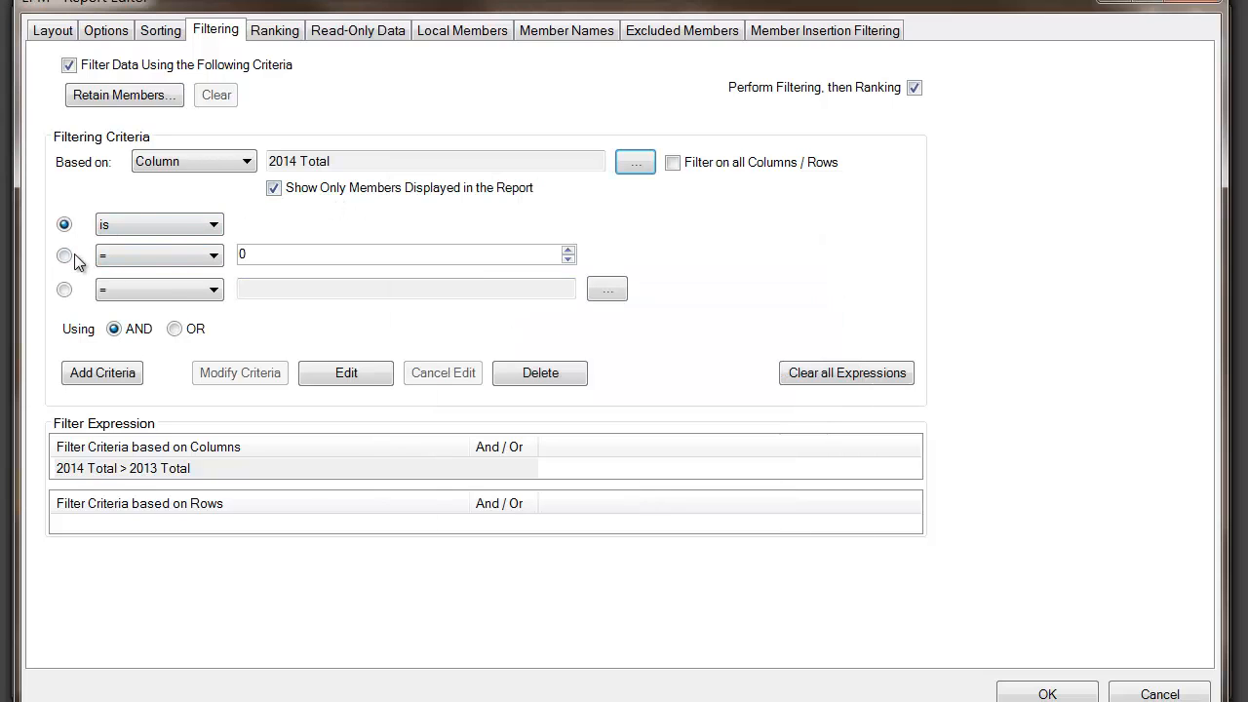
left_click(161, 254)
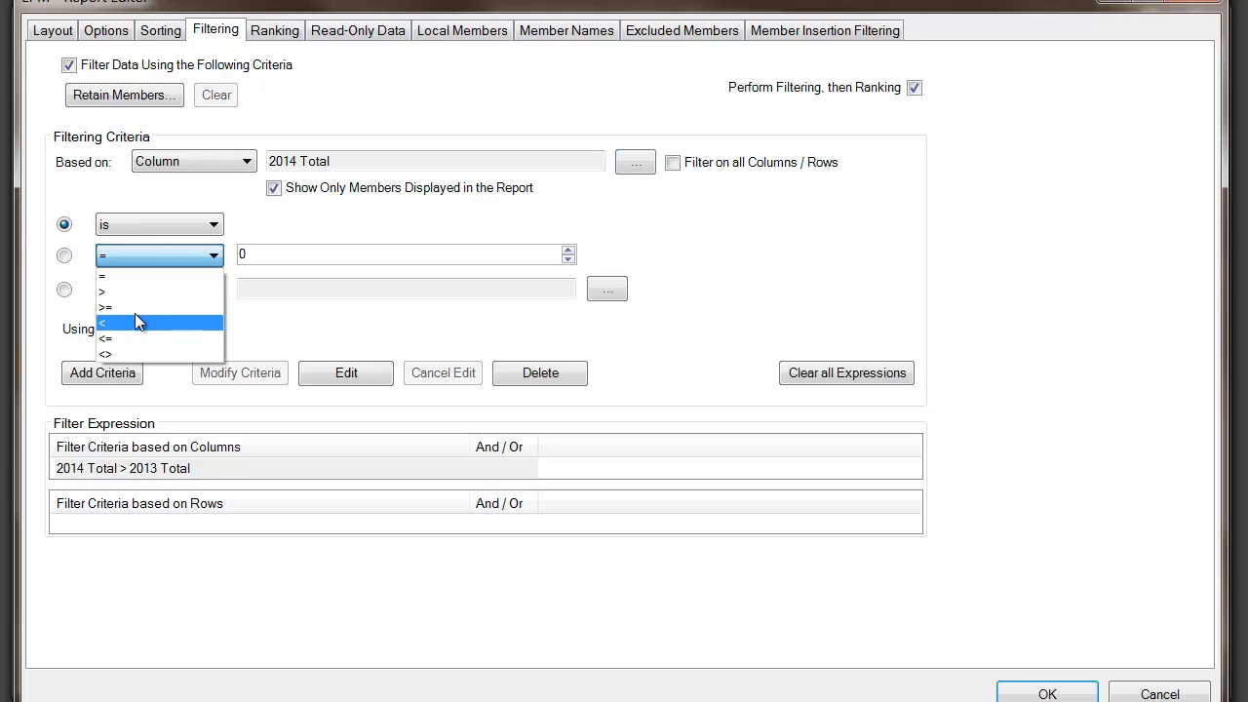
left_click(134, 323)
left_click(281, 258)
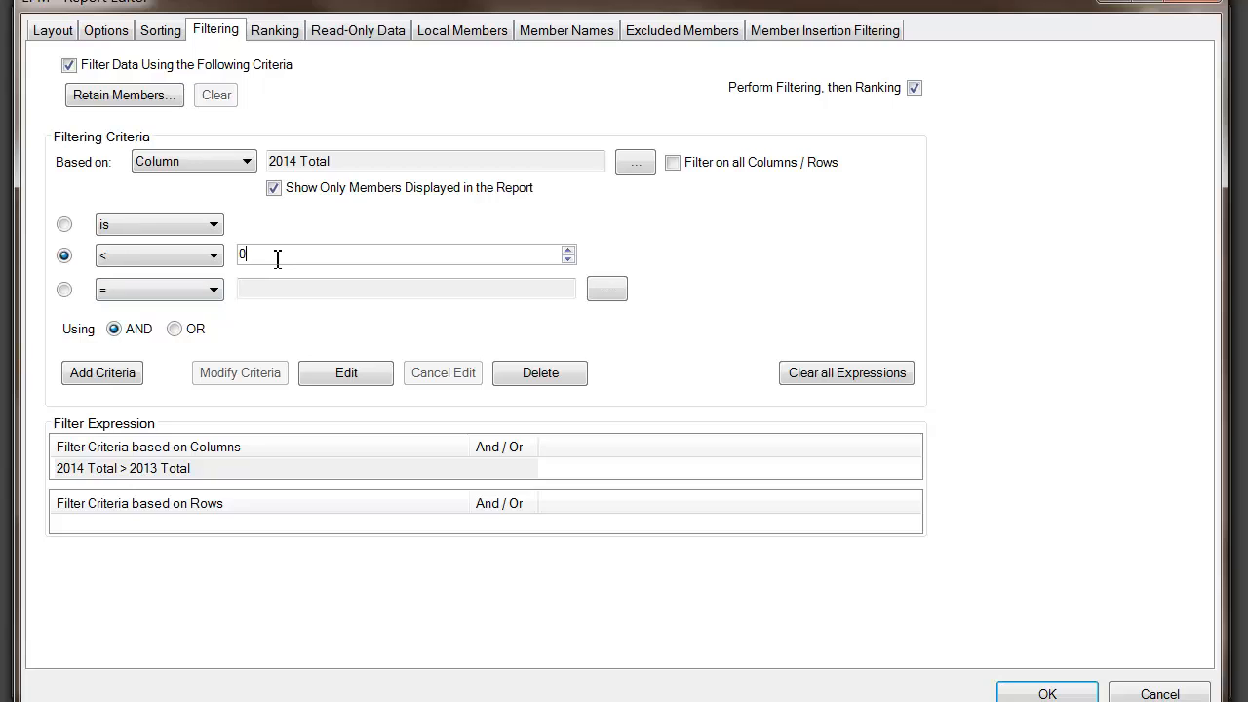
key("BackSpace")
type("-3000000")
- Add 2014 Total < -3000000 joined with AND to the 2014 Total > 2013 Total condition
left_click(107, 470)
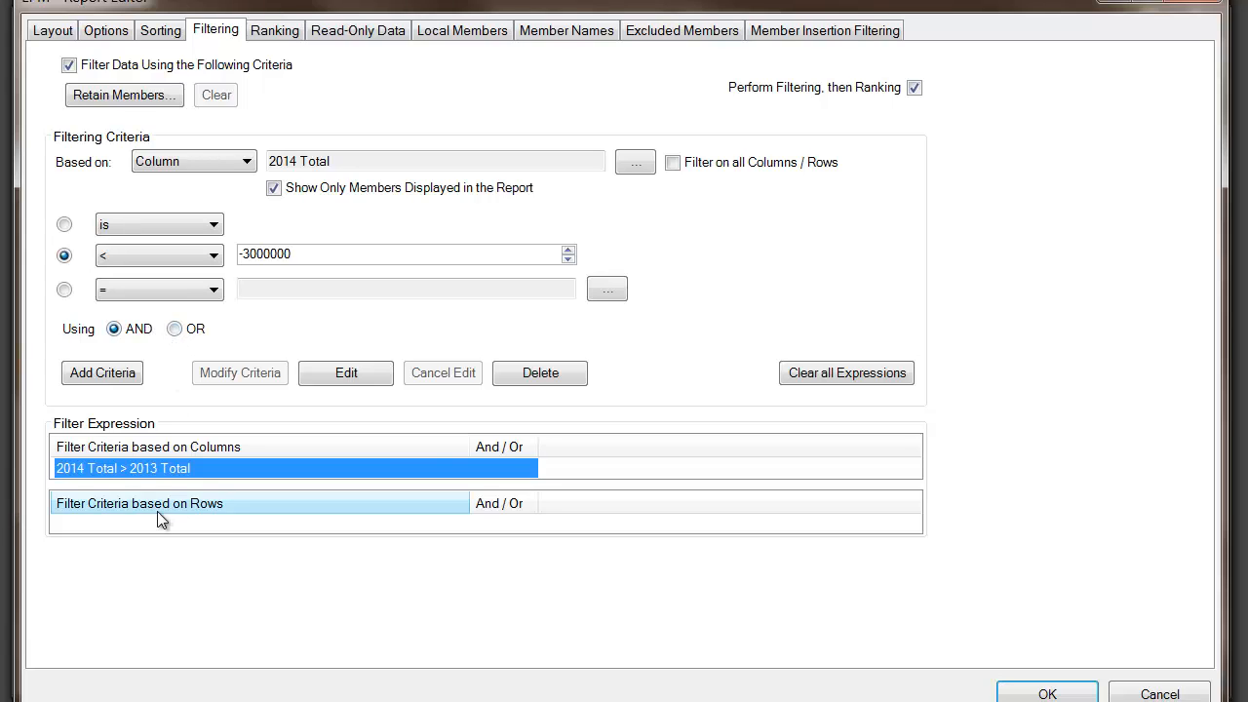
left_click(111, 331)
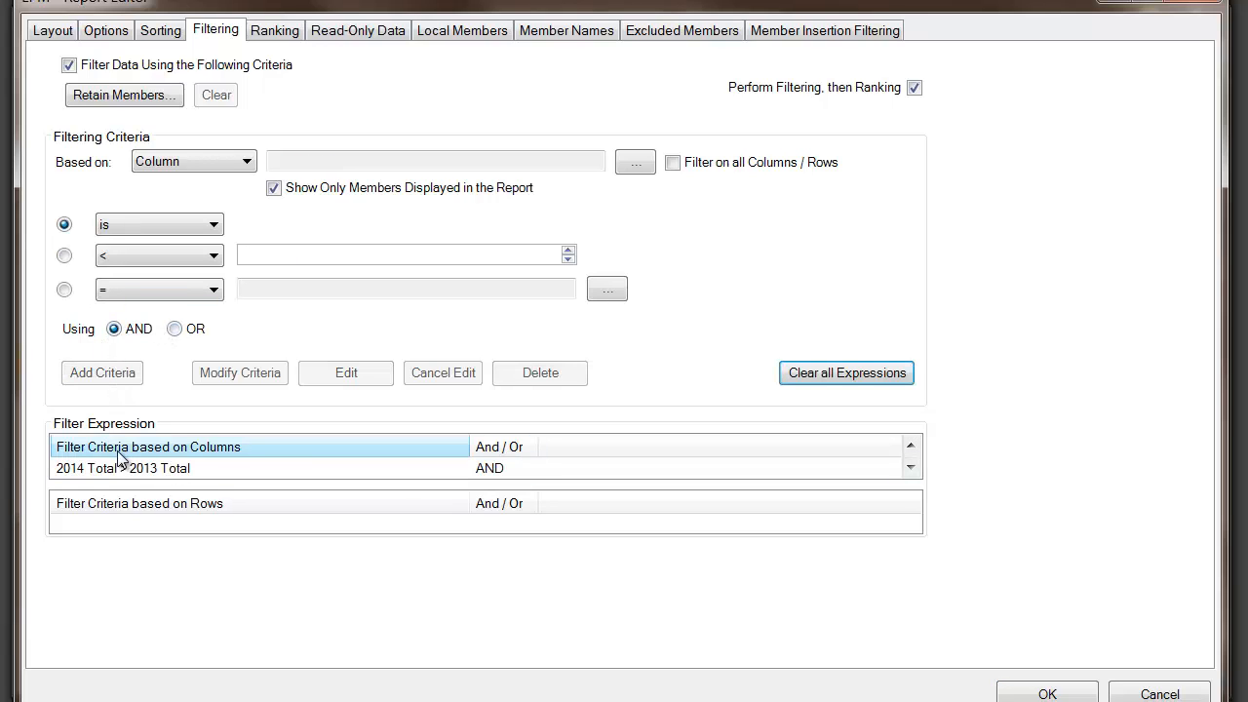
left_click(911, 468)
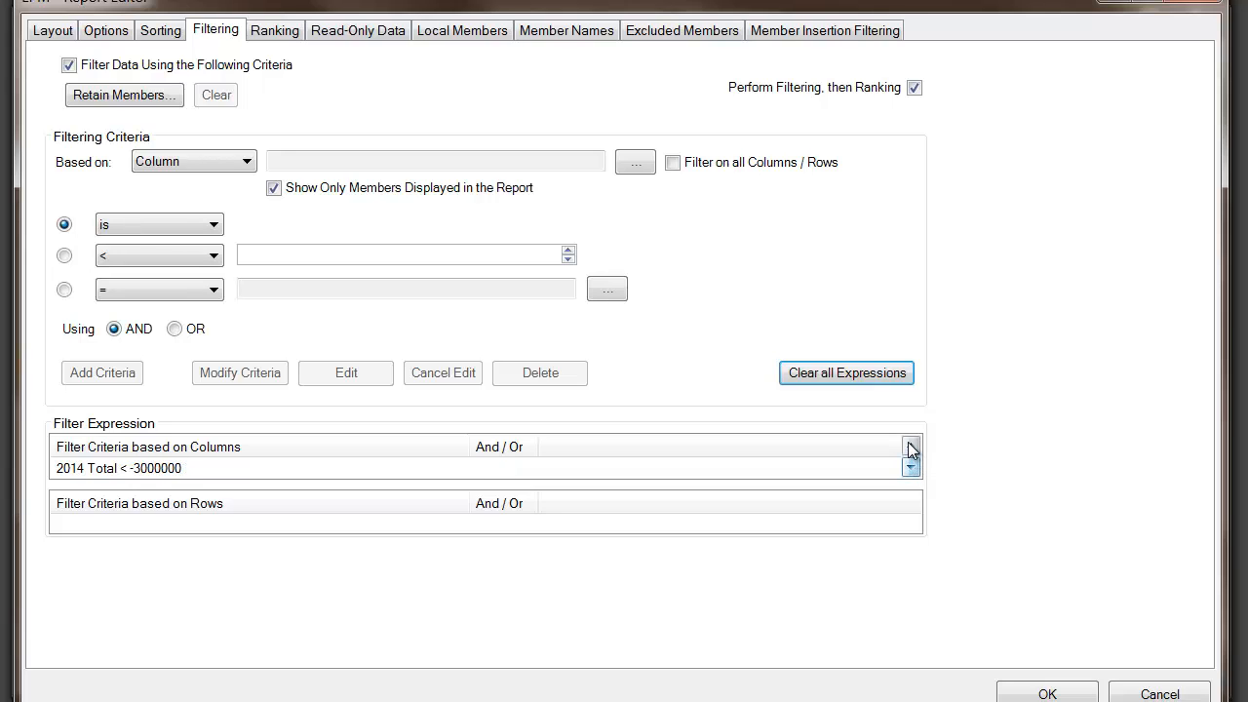
left_click(911, 446)
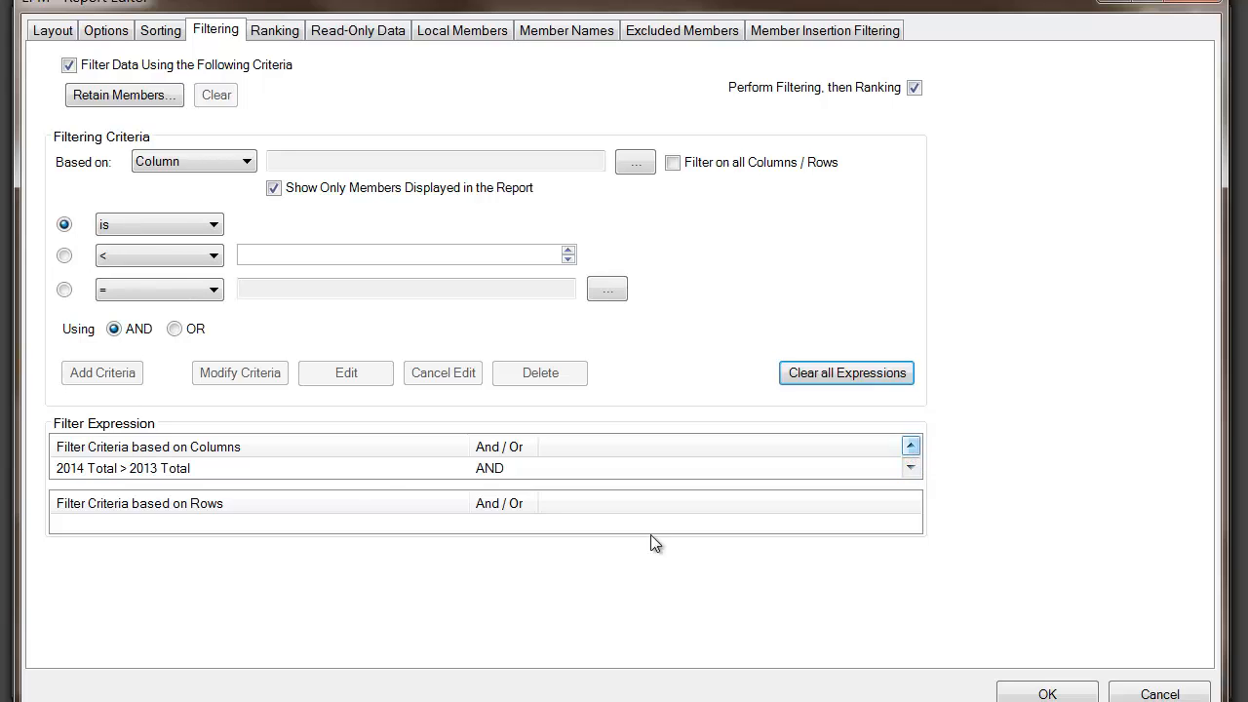
- Rerun the report with both conditions and check the remaining Tacoma Revenue row at (38,448,110)
left_click(1038, 693)
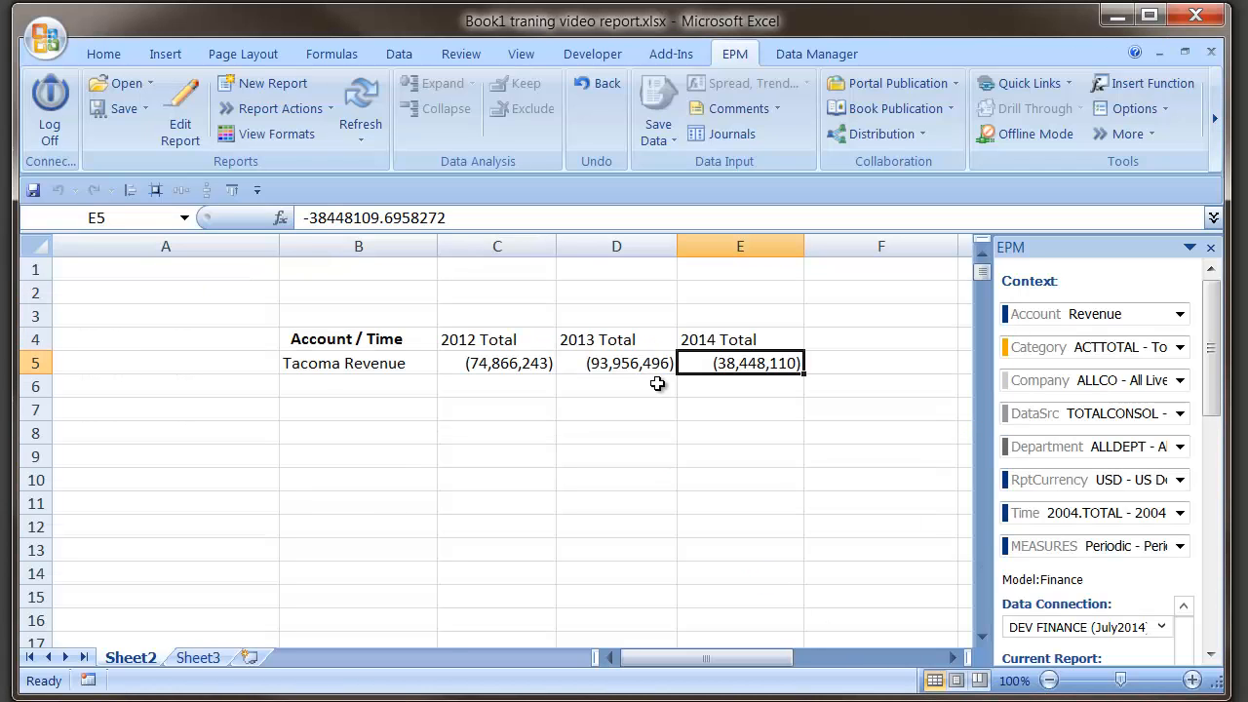
left_click(371, 363)
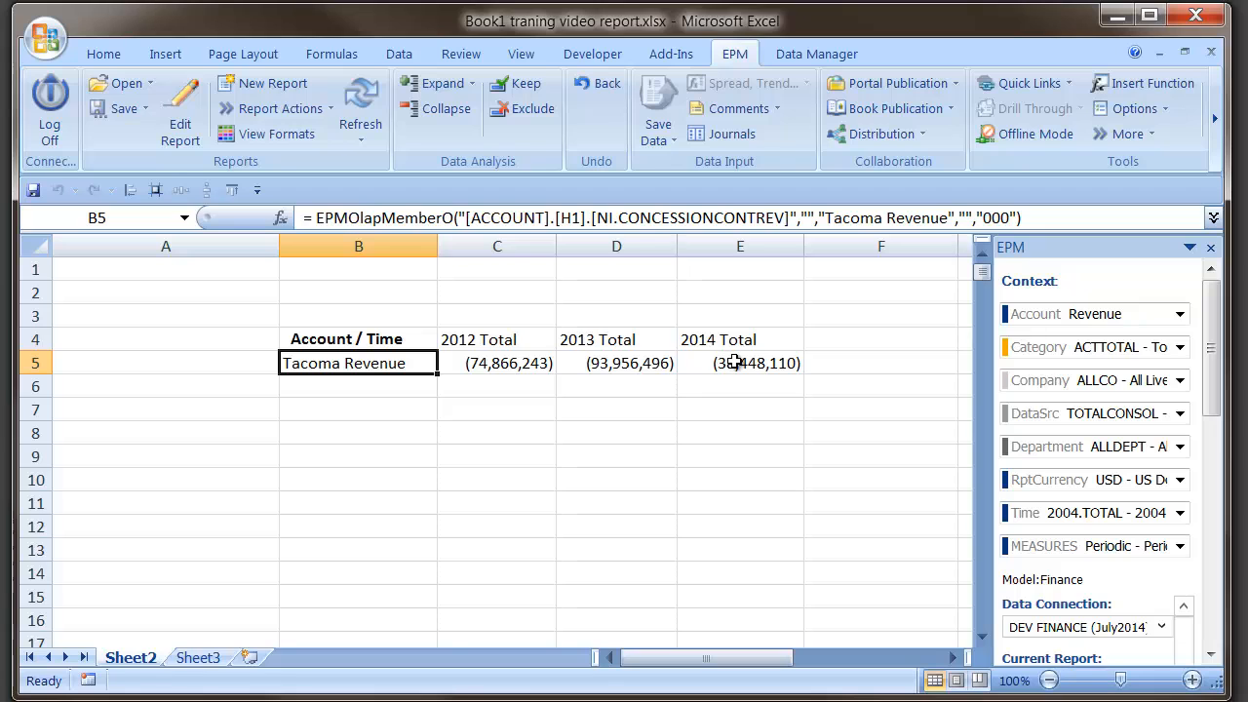
- Reopen the EPM Report Editor's Filtering settings and keep filtering based on Column
left_click(199, 100)
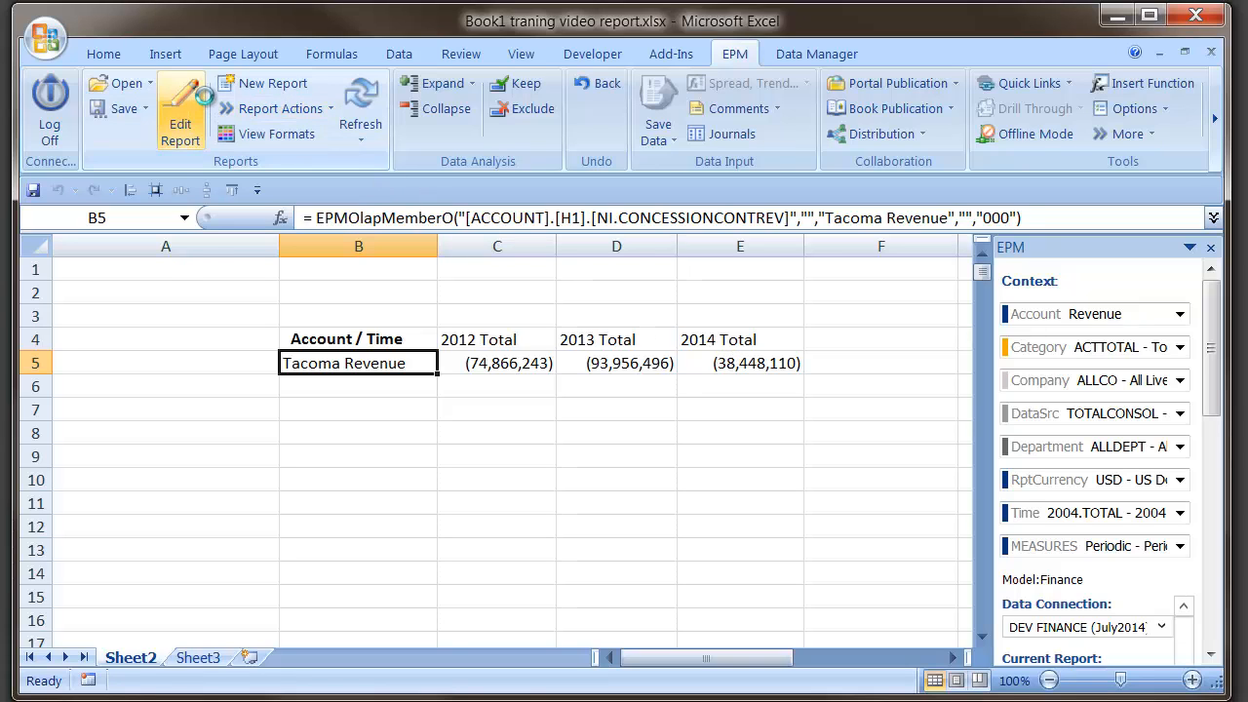
left_click(216, 31)
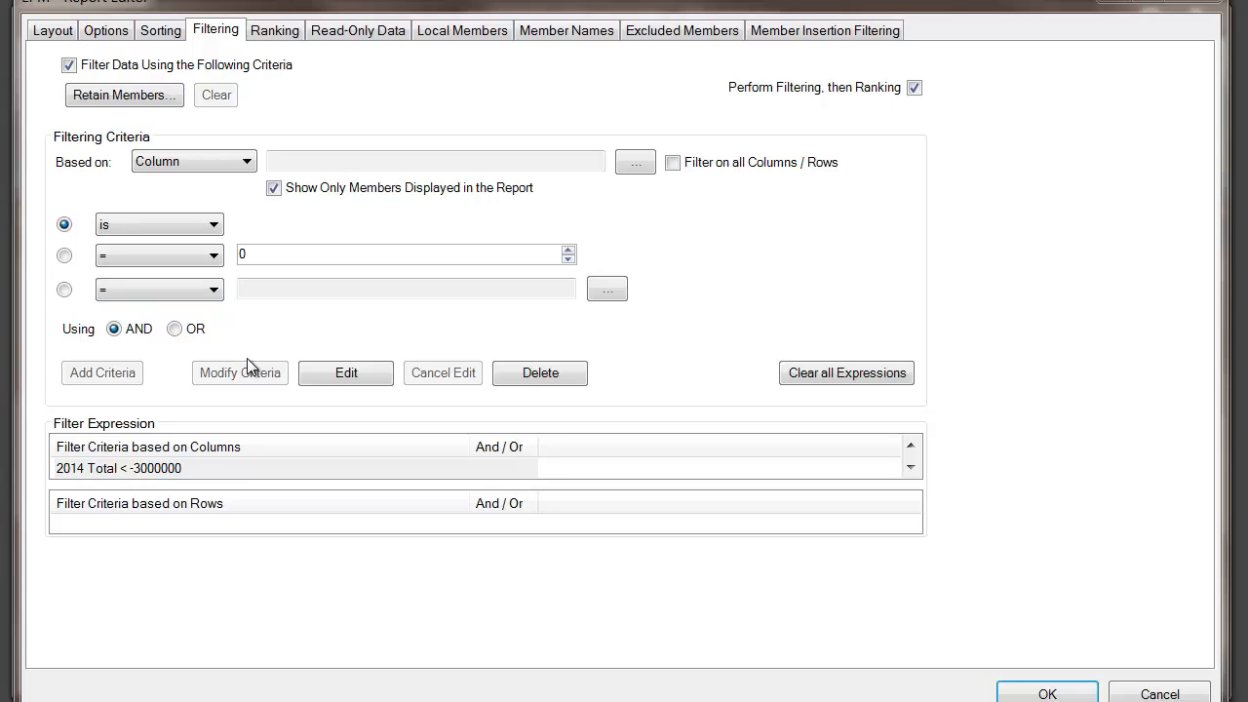
left_click(185, 162)
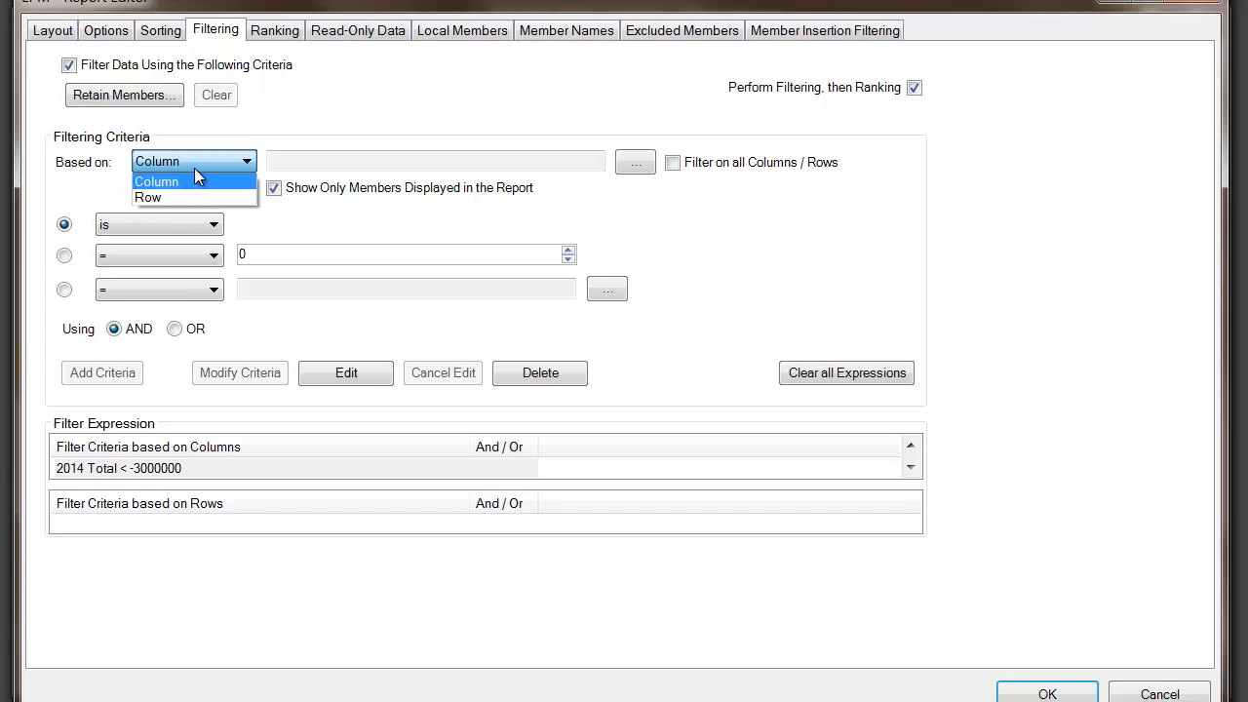
left_click(205, 161)
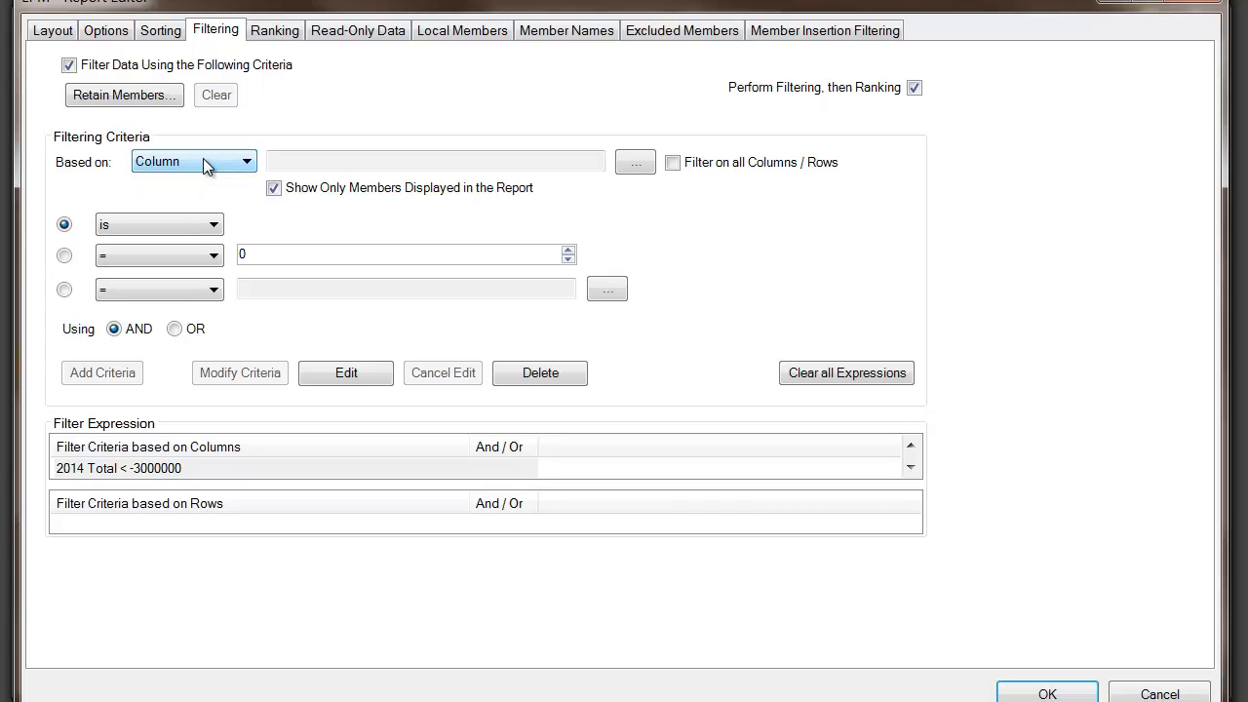